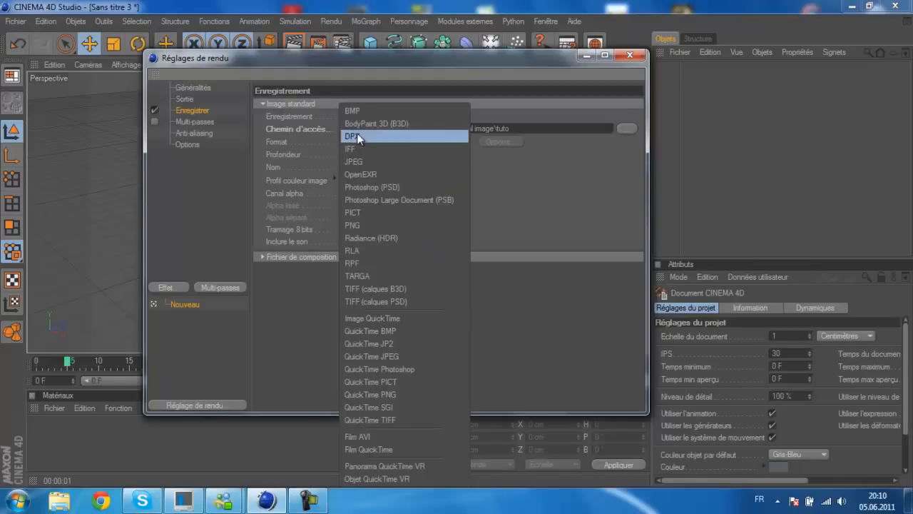
Step: Set the render's save format to PNG and enable its alpha channel
left_click(364, 226)
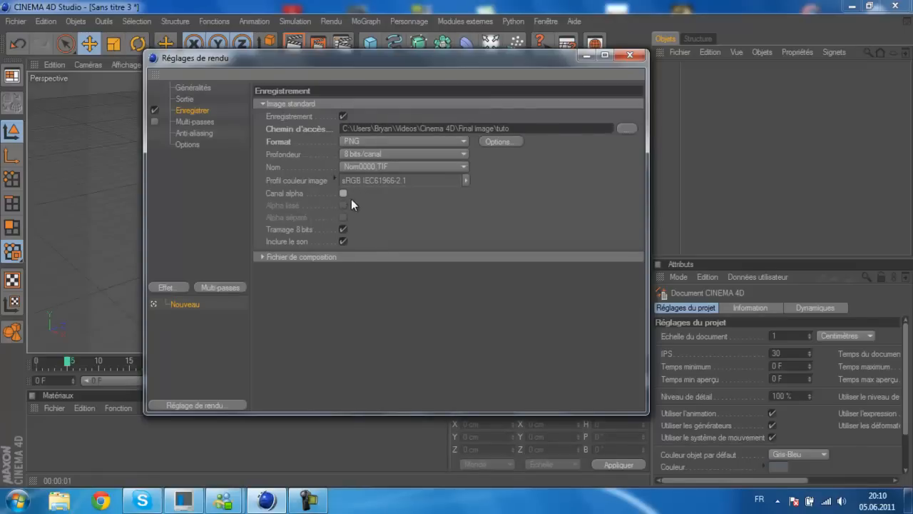
left_click(344, 193)
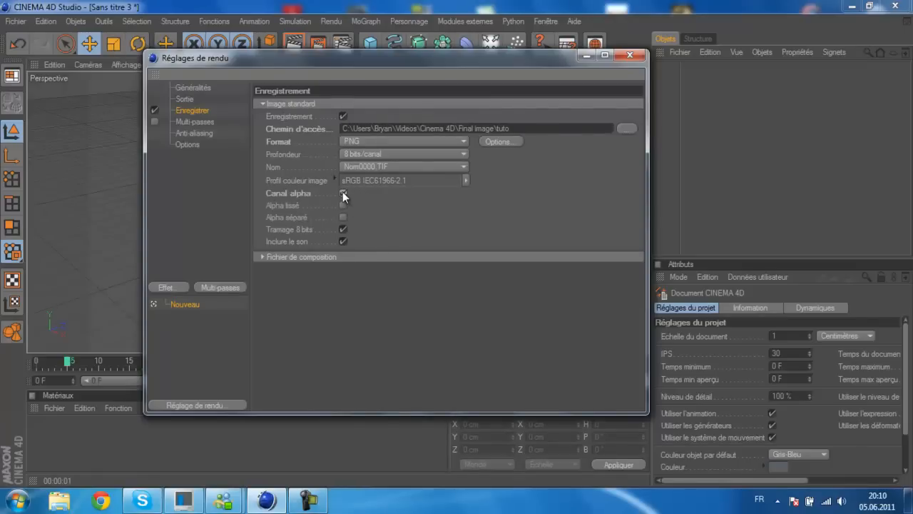
Step: Set anti-aliasing to Au mieux with a minimum level of 4x4 and a maximum level of 8x8
left_click(196, 122)
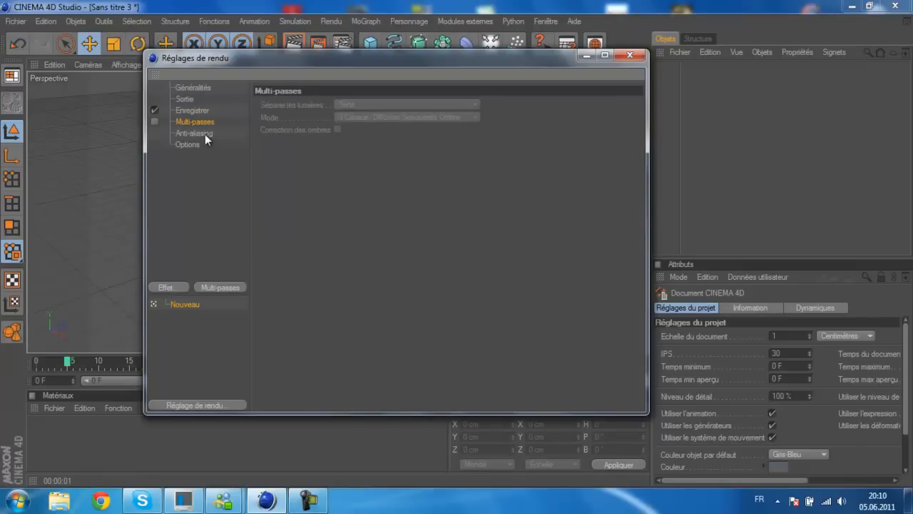
left_click(202, 134)
left_click(374, 104)
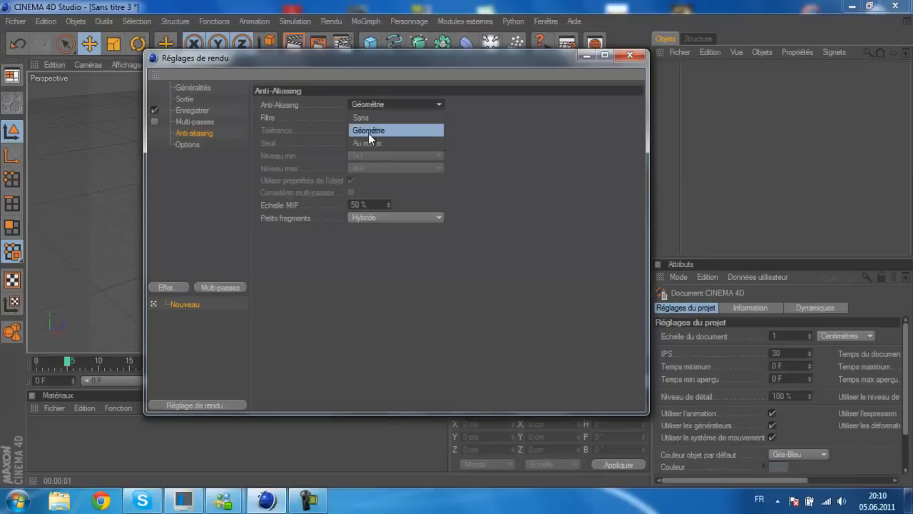
left_click(368, 134)
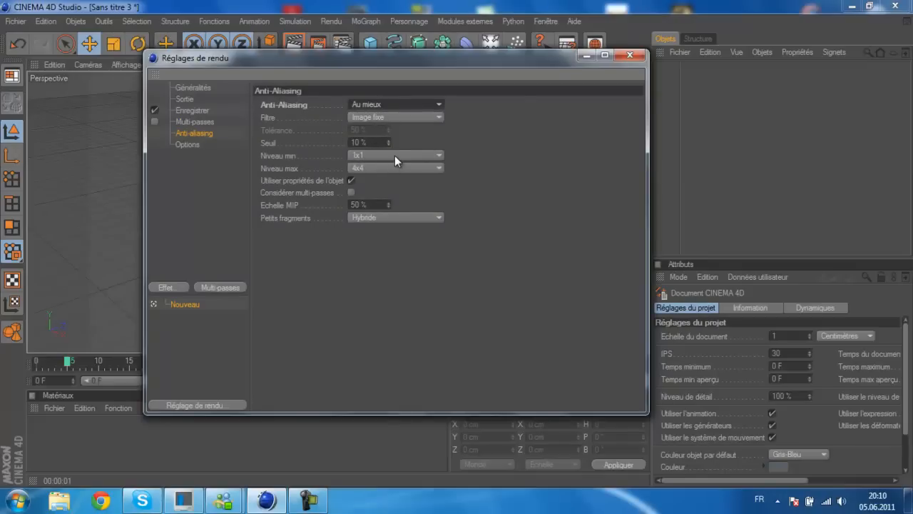
left_click(394, 155)
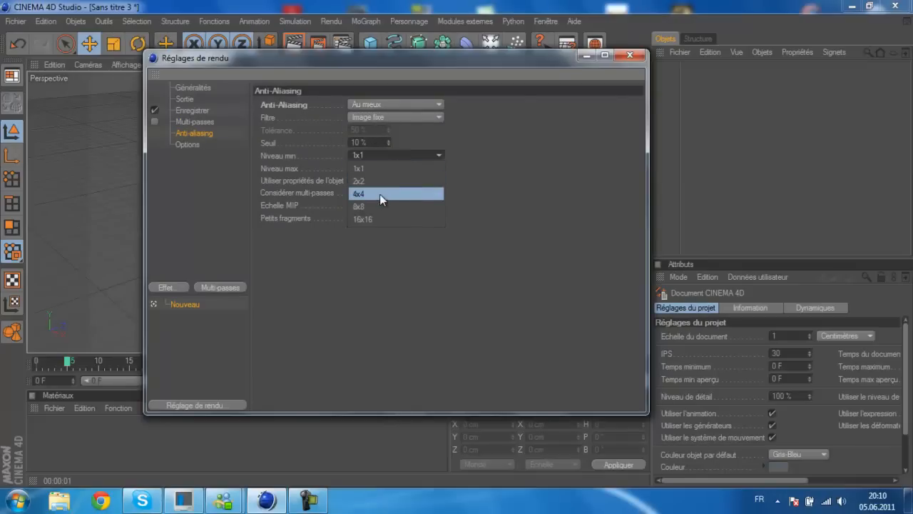
left_click(379, 194)
left_click(377, 168)
left_click(367, 215)
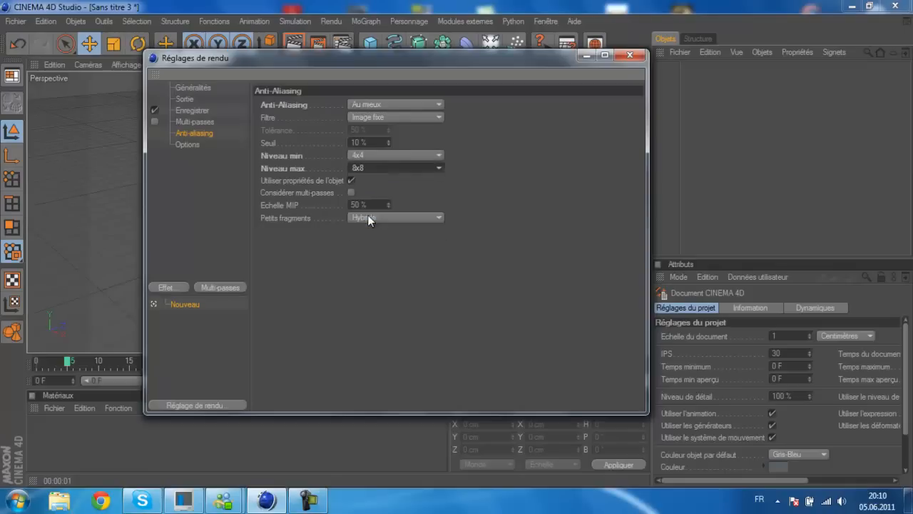
left_click(373, 155)
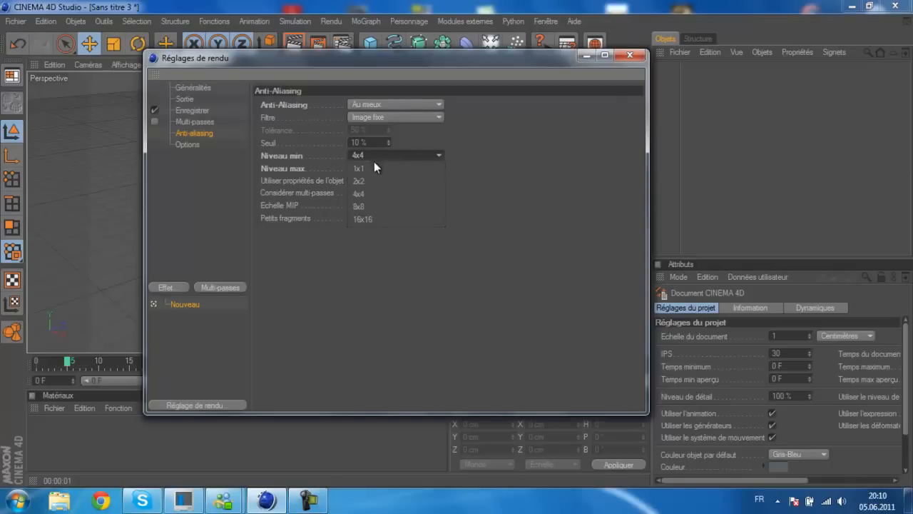
left_click(204, 183)
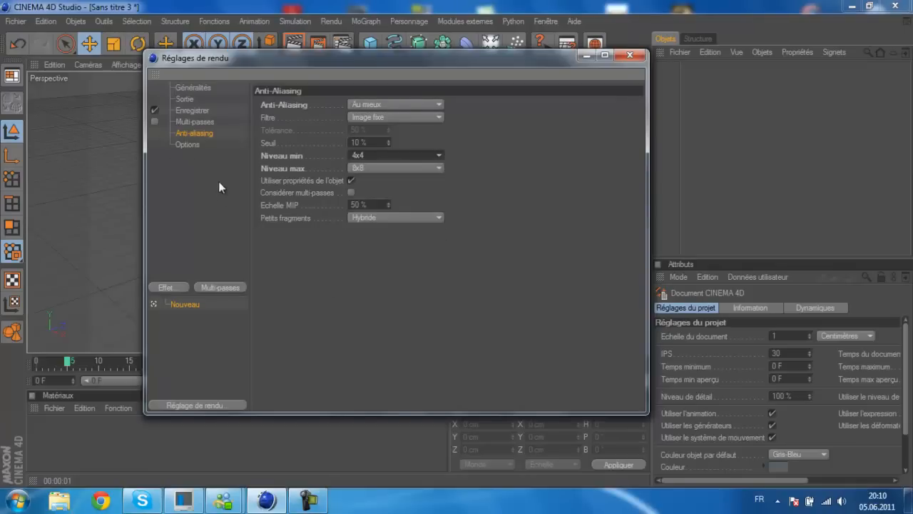
Step: Add the Illumination globale effect to the render settings and minimize the settings window
left_click(188, 144)
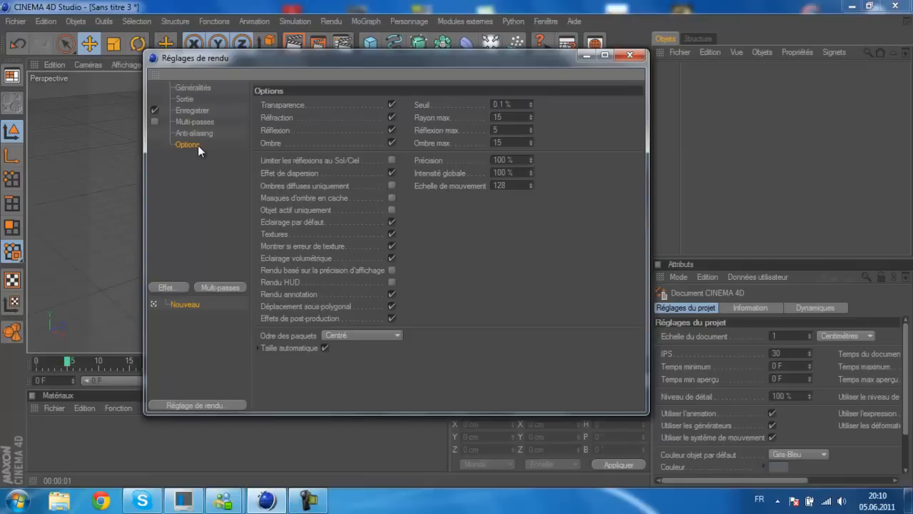
left_click(171, 287)
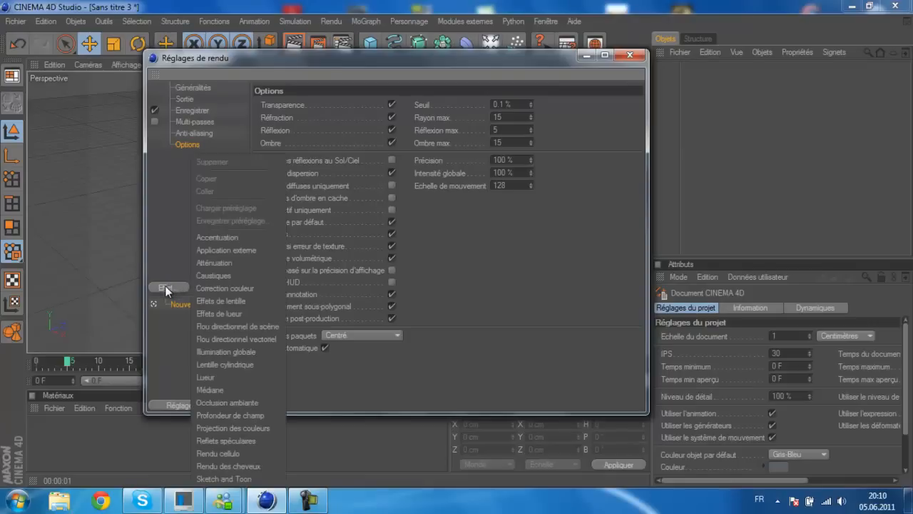
left_click(220, 351)
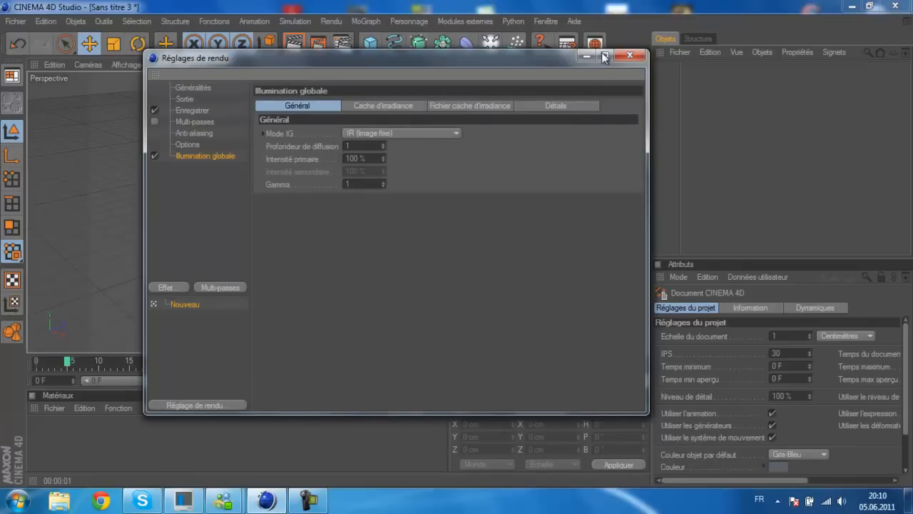
left_click_drag(544, 61, 511, 91)
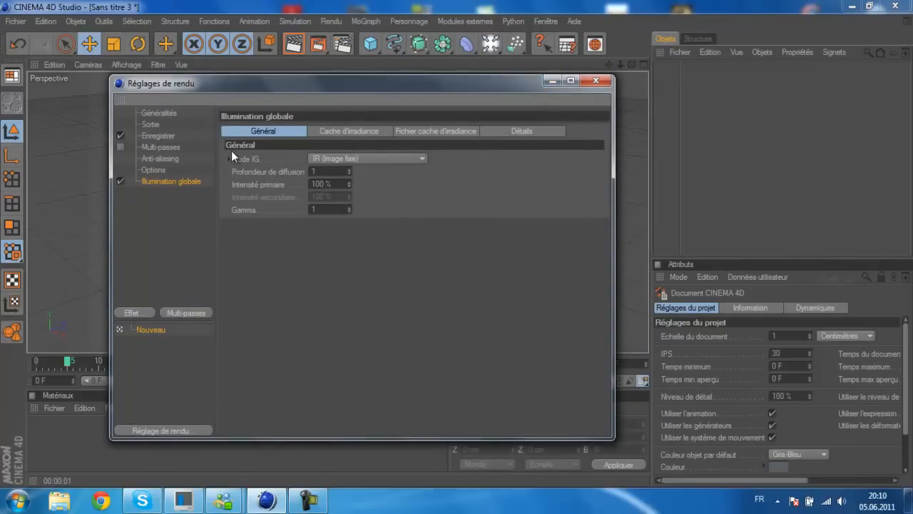
left_click(554, 82)
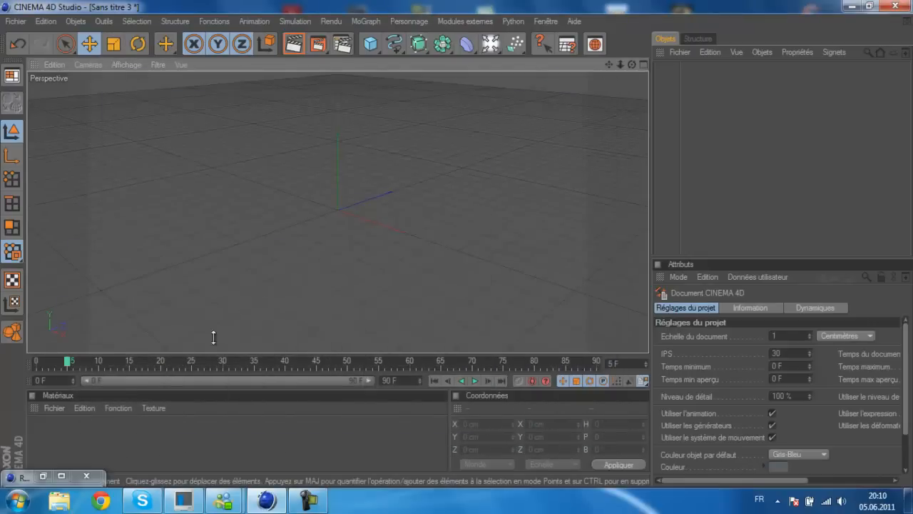
Step: Add a Mo Texte object reading "Tuto" with a depth of 70
left_click(371, 22)
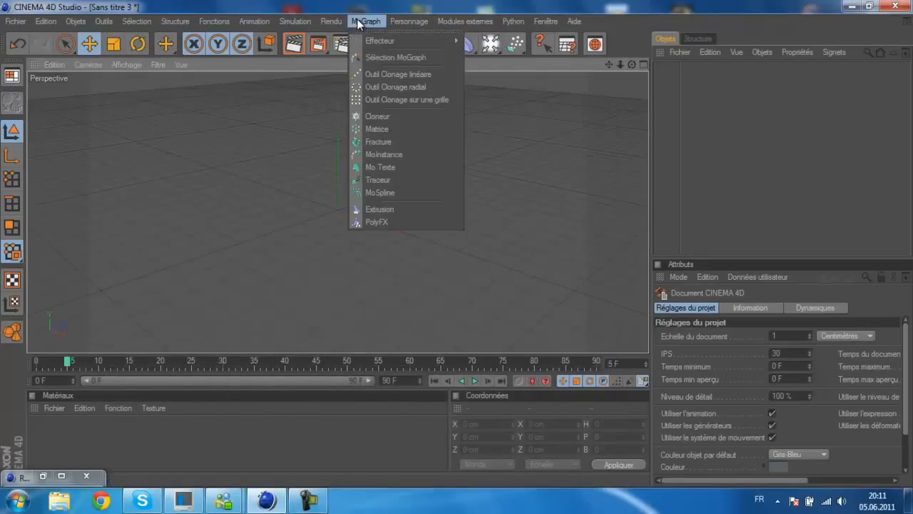
left_click(392, 163)
double_click(693, 377)
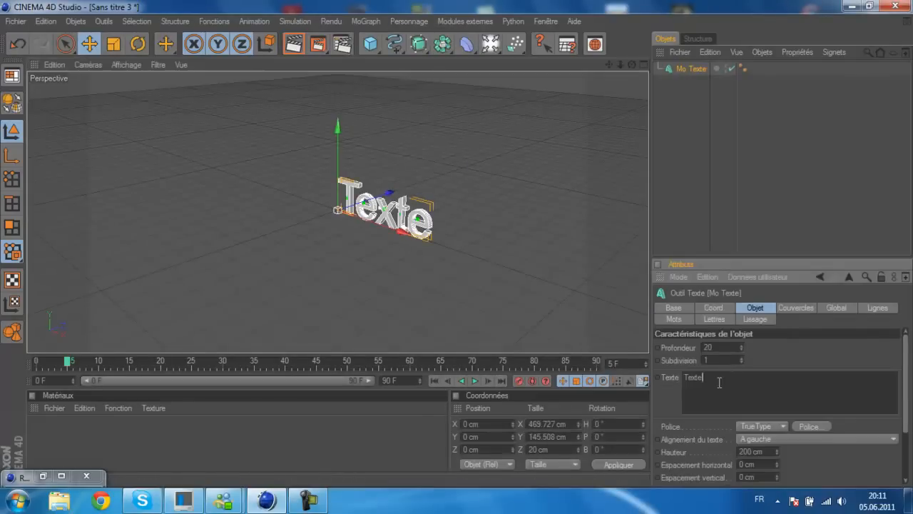
type("Tuto")
key("Tab")
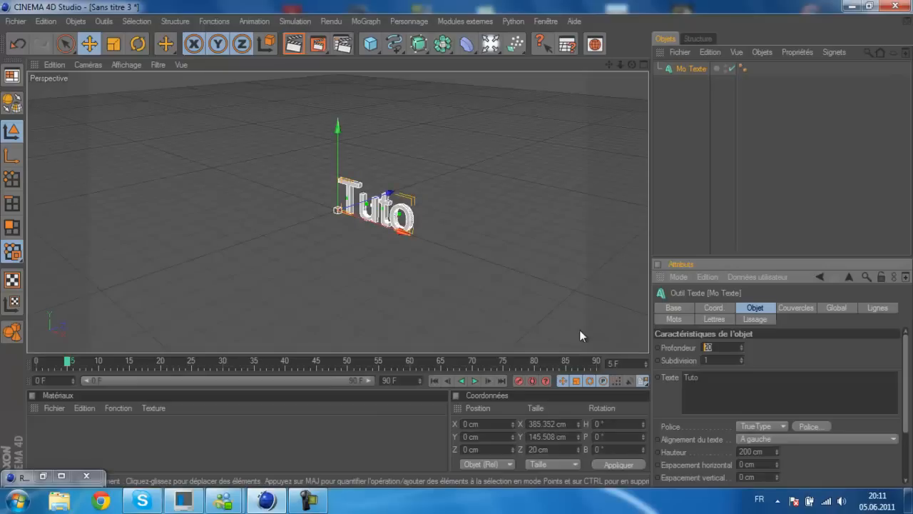
type("70")
key("Return")
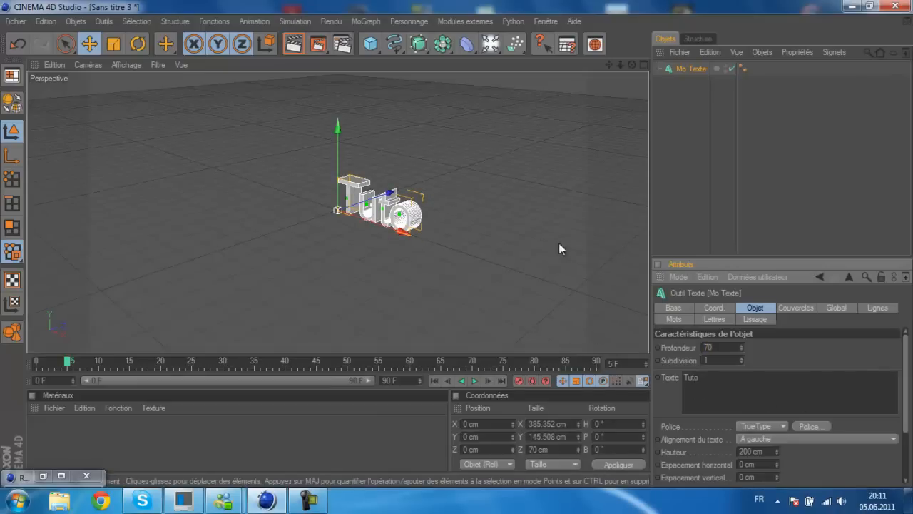
Step: Change the text's font to Velocity in the normal style and slightly increase its horizontal letter spacing
left_click_drag(633, 65, 456, 243)
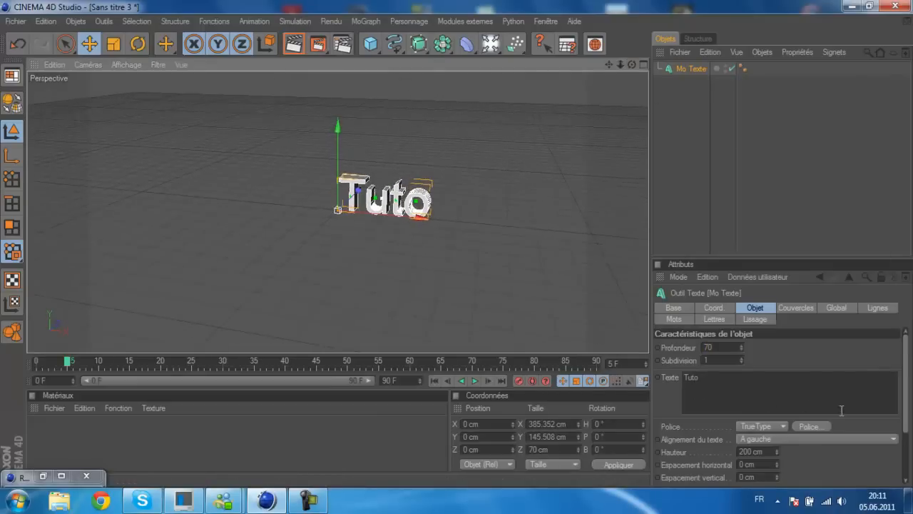
left_click(820, 424)
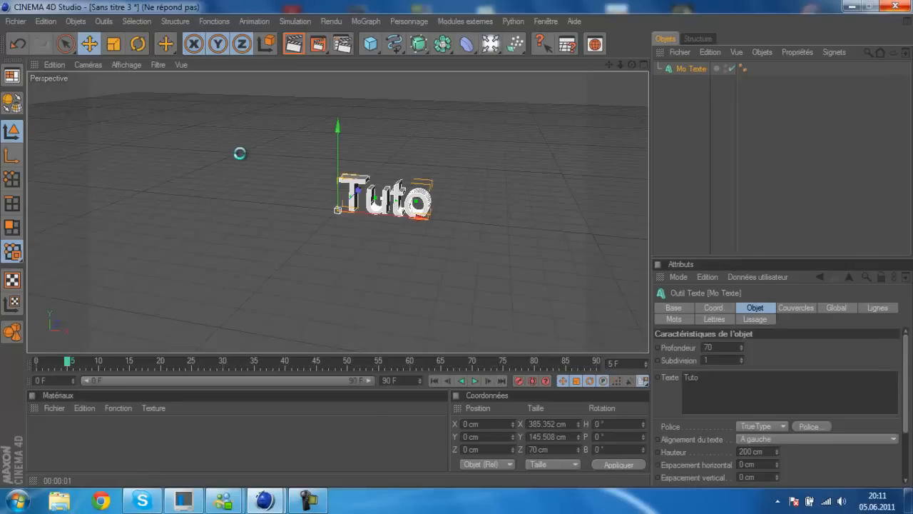
left_click(82, 127)
double_click(82, 127)
type("velo")
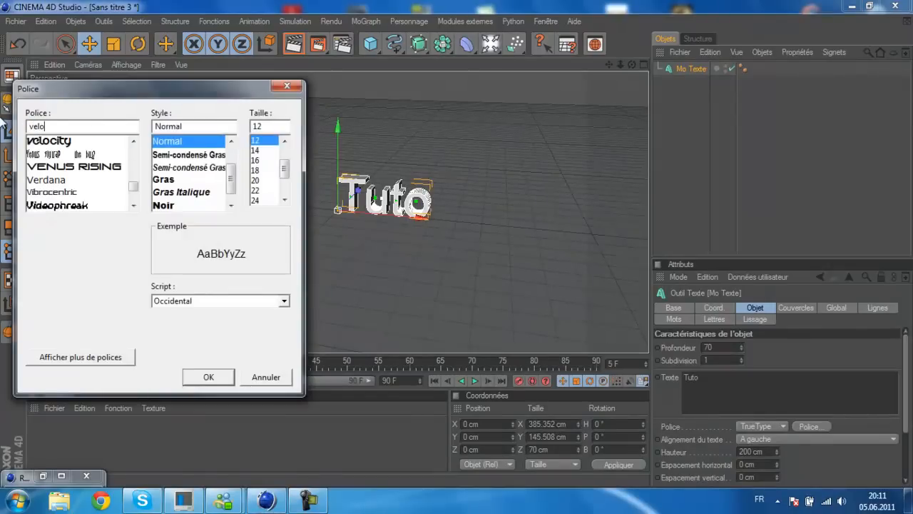
left_click(50, 141)
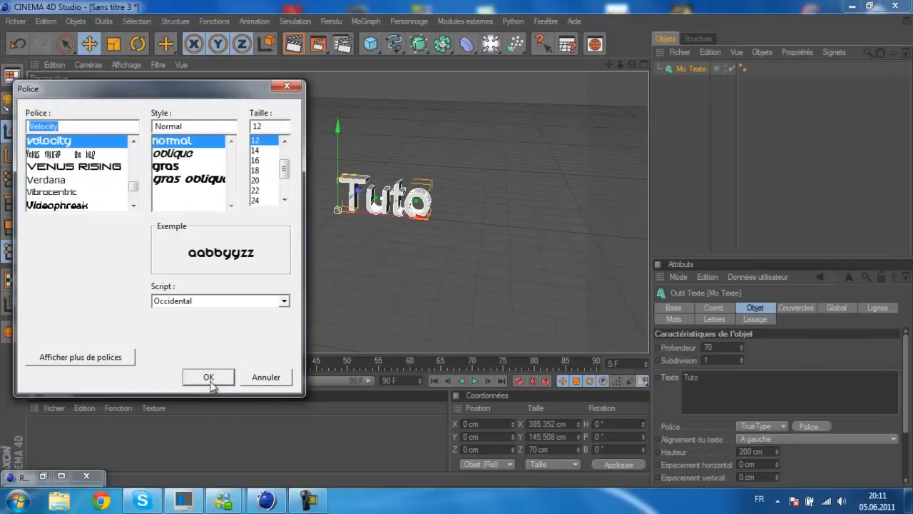
left_click(208, 377)
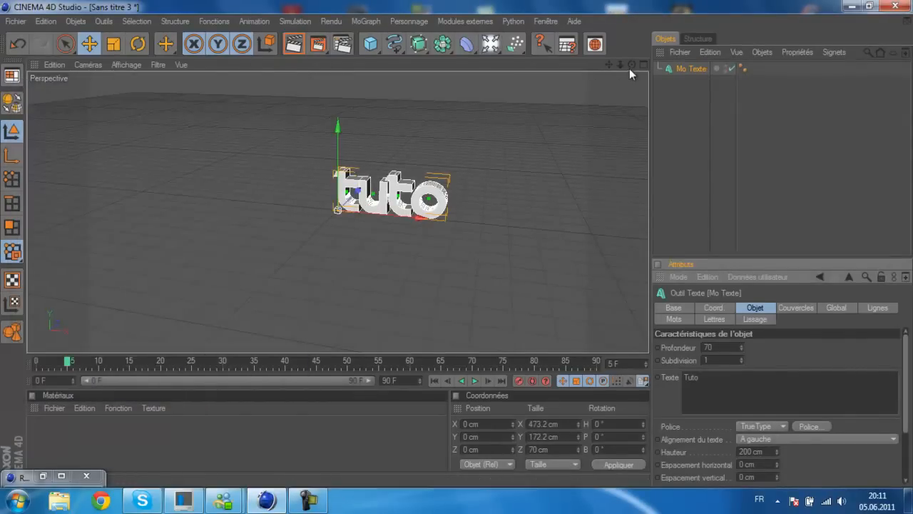
left_click_drag(776, 462, 775, 464)
Step: Set the text's start cap to Couvercle et biseau with 20 steps and a 10 cm radius
left_click(798, 309)
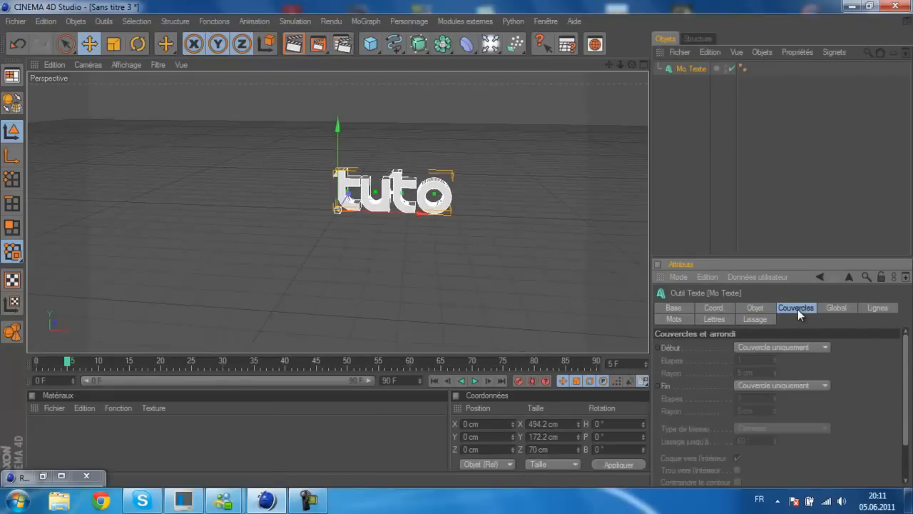
left_click(767, 346)
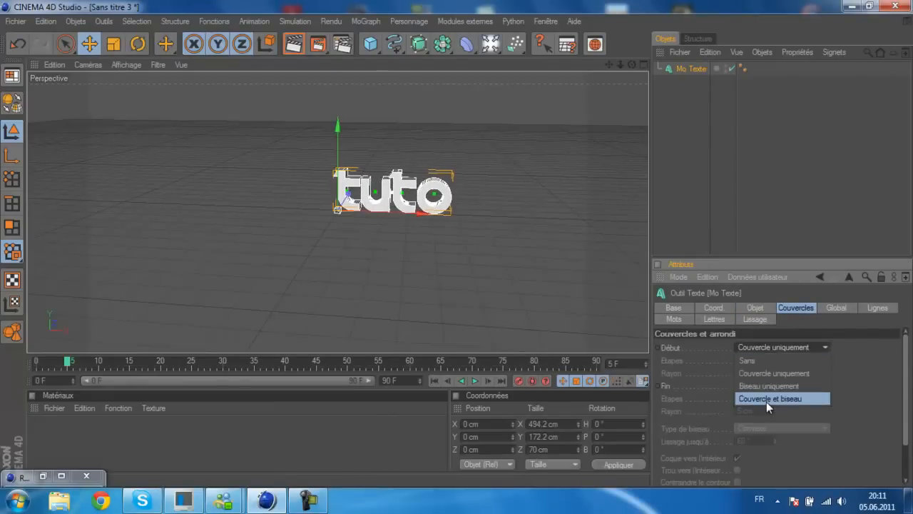
left_click(766, 399)
left_click(758, 364)
type("20")
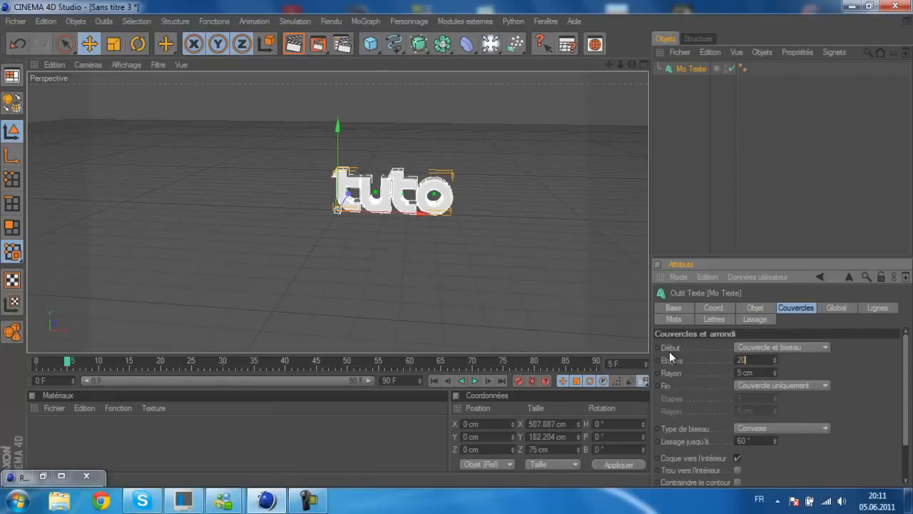
key("Tab")
type("10")
key("Return")
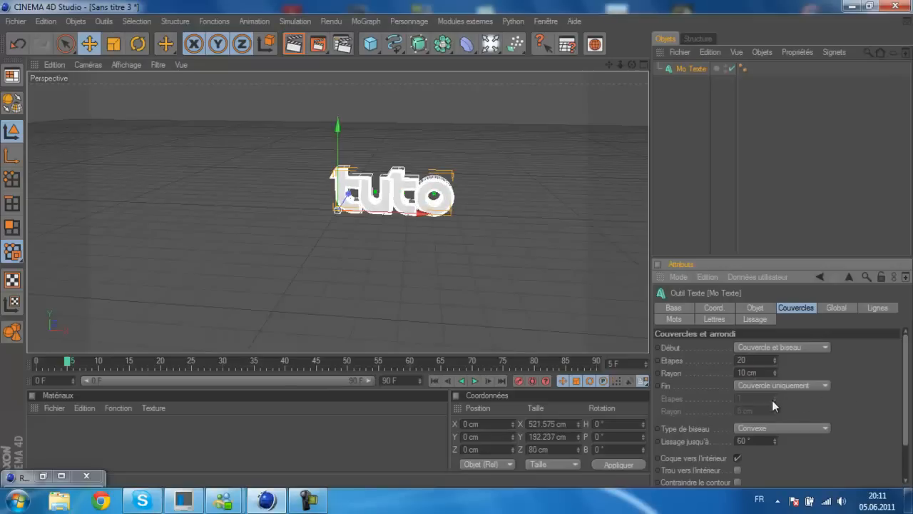
Step: Set the text's end cap to Couvercle et biseau with 20 steps and a 10 cm radius
left_click(781, 385)
left_click(778, 437)
left_click(746, 397)
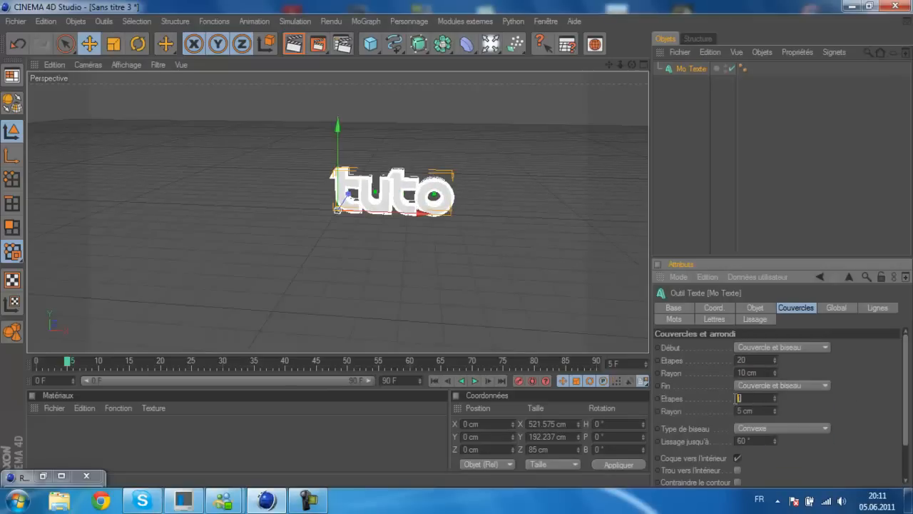
type("20")
left_click(761, 411)
type("10")
key("Return")
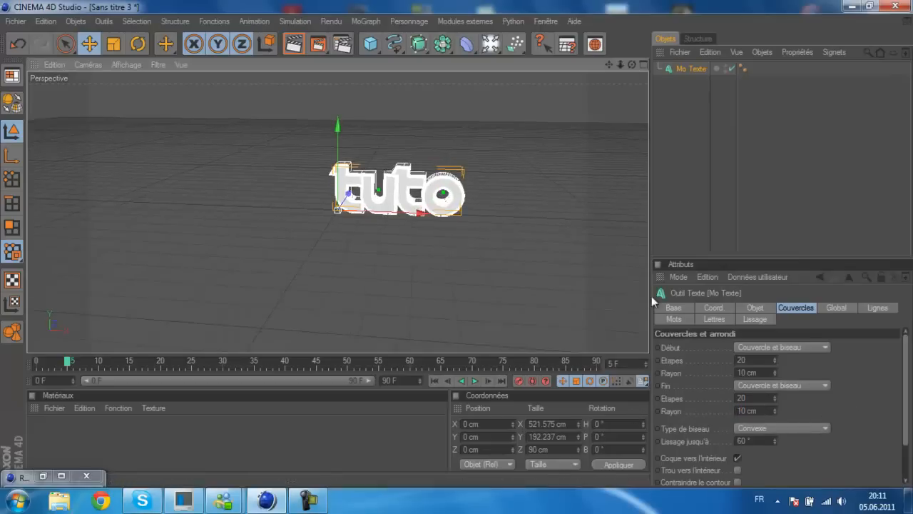
Step: Preview-render the perspective view, then inspect the bevelled text up close
left_click(293, 44)
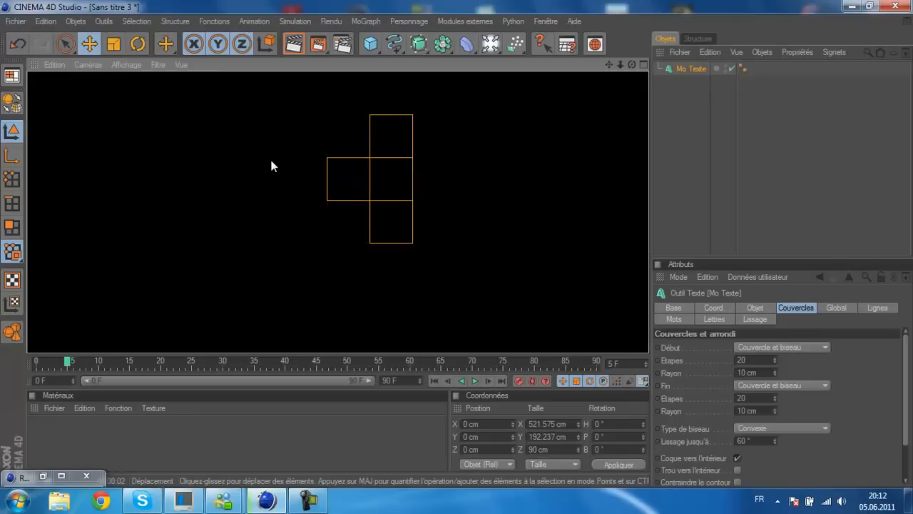
left_click(280, 206)
scroll(436, 147, "up", 5)
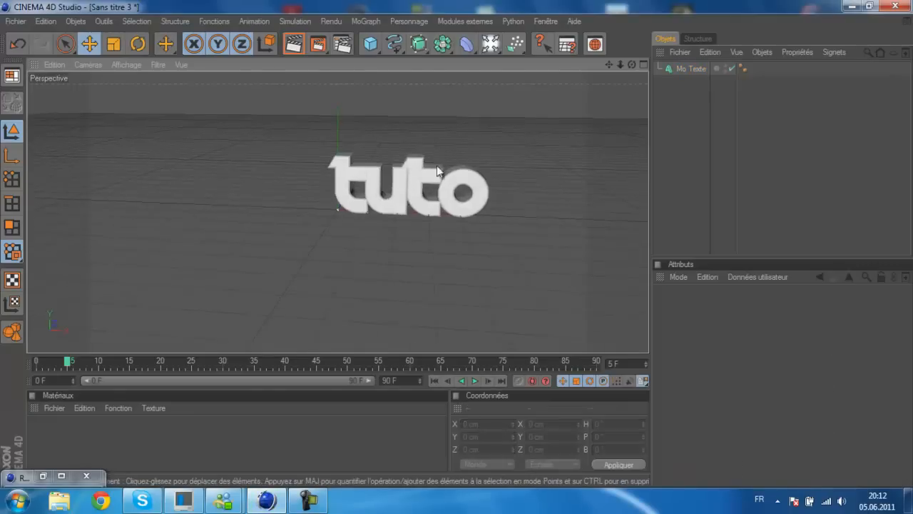
scroll(444, 179, "down", 4)
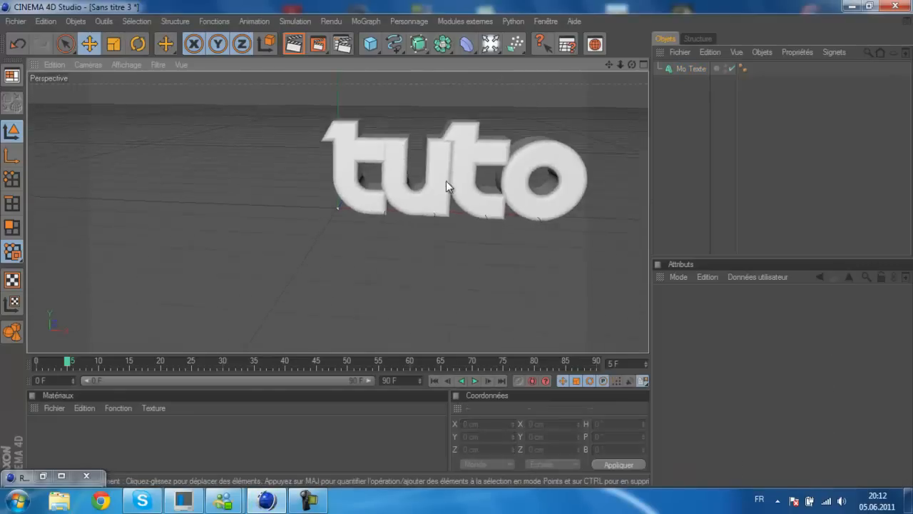
Step: Add a Ciel (sky) object to the scene
left_click(694, 70)
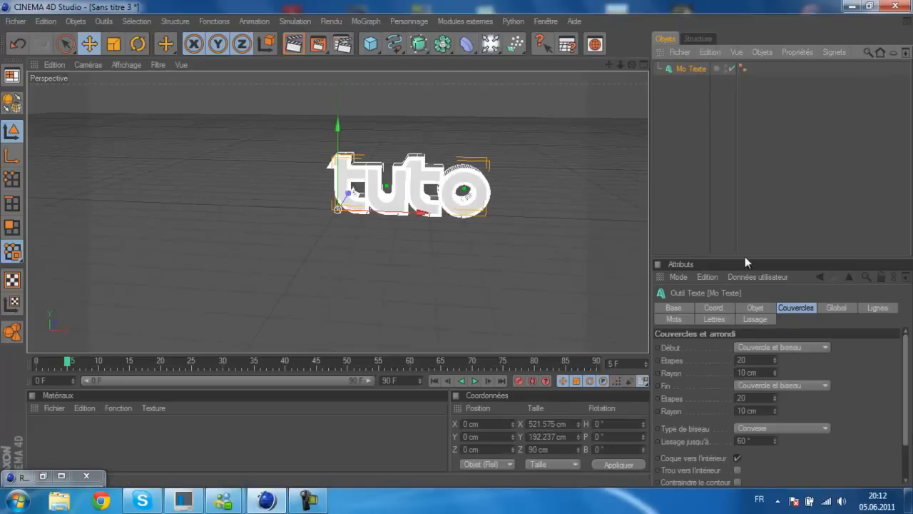
left_click(491, 44)
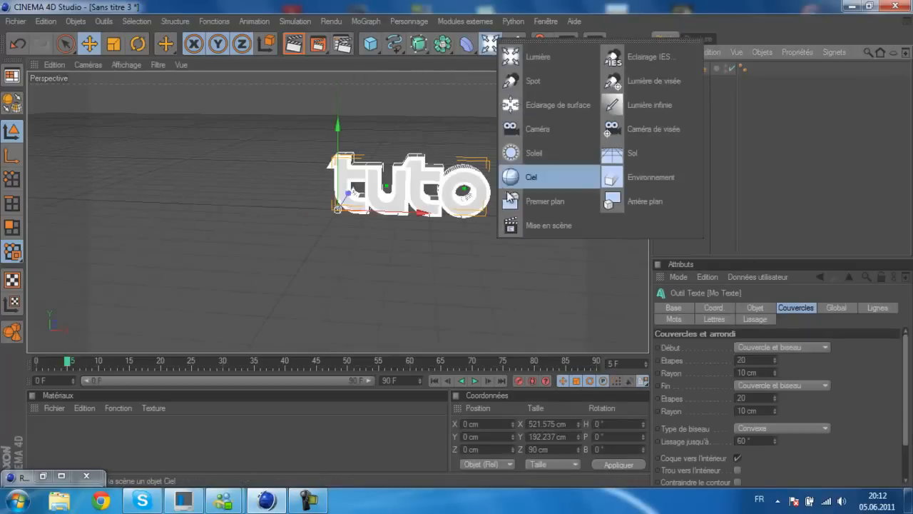
left_click(529, 179)
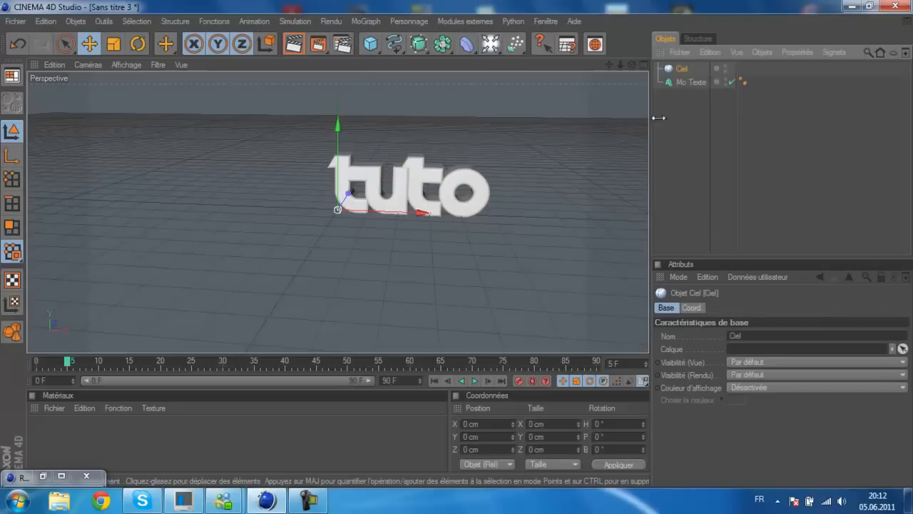
Step: Preview-render the perspective view with the sky object in the scene
left_click(291, 45)
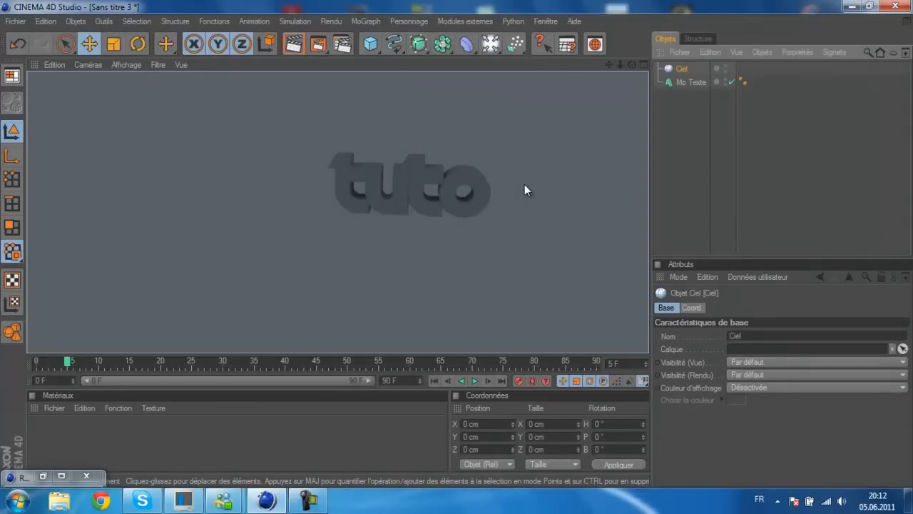
left_click(693, 136)
Step: Create a new material and set its colour to R 0, V 103, B 255
double_click(54, 431)
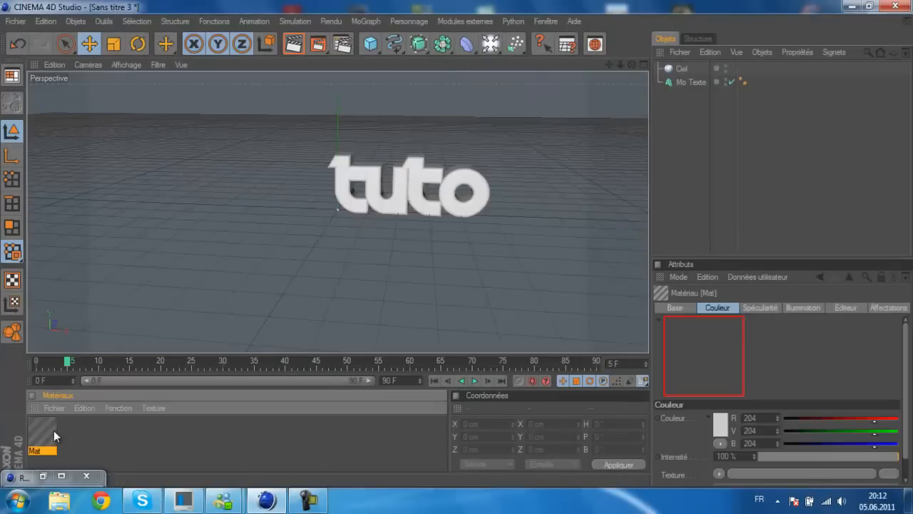
double_click(43, 432)
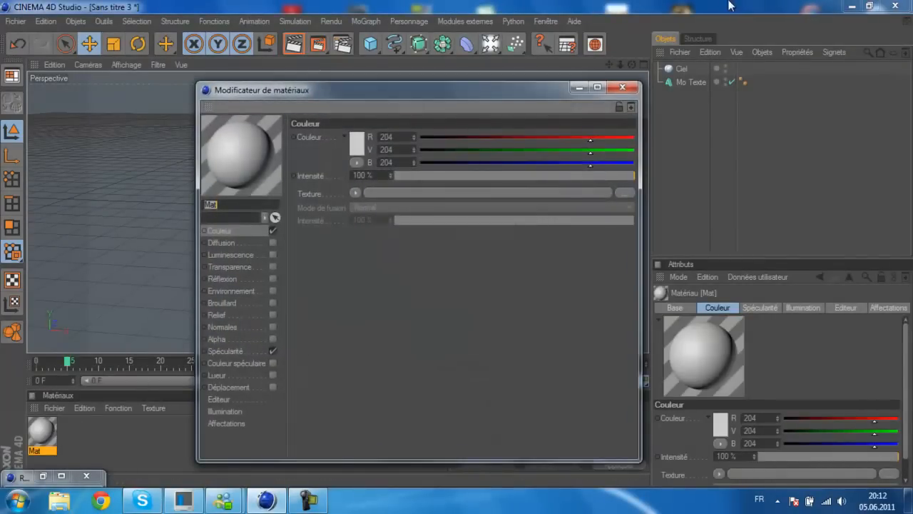
left_click_drag(589, 165, 336, 117)
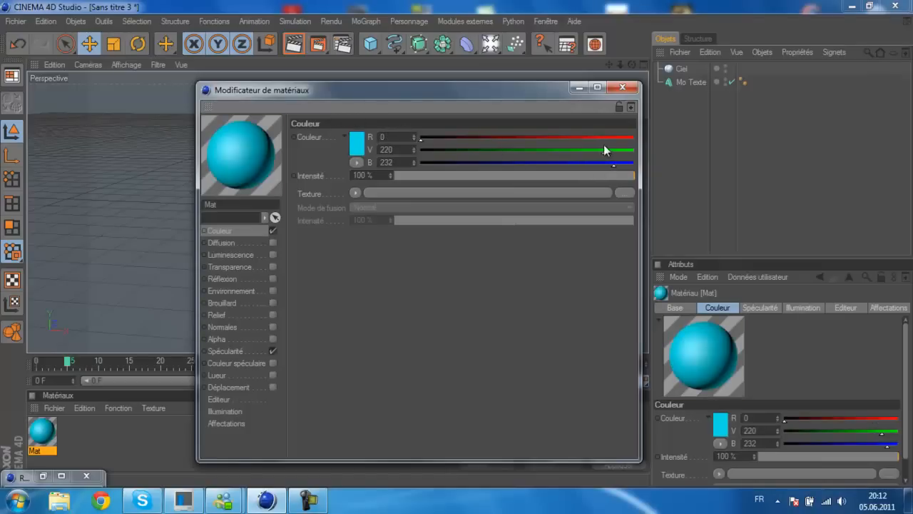
left_click_drag(603, 151, 640, 169)
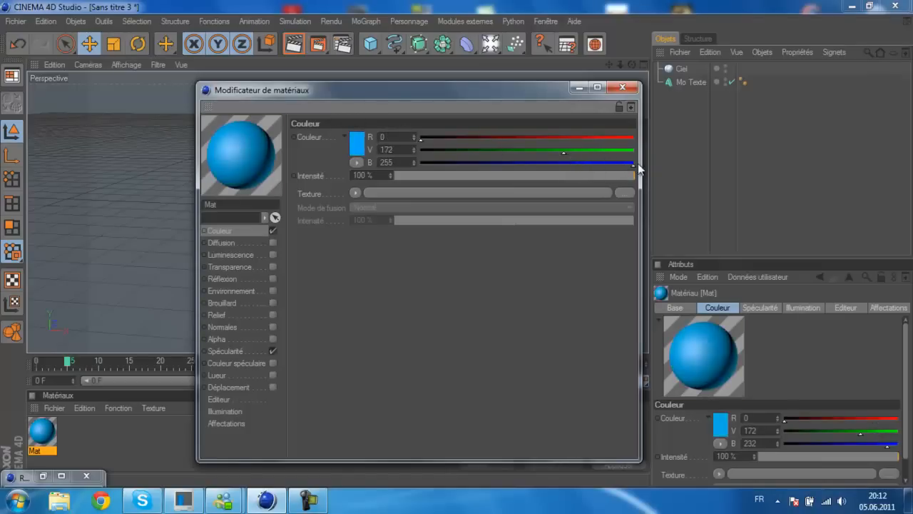
left_click_drag(563, 154, 505, 151)
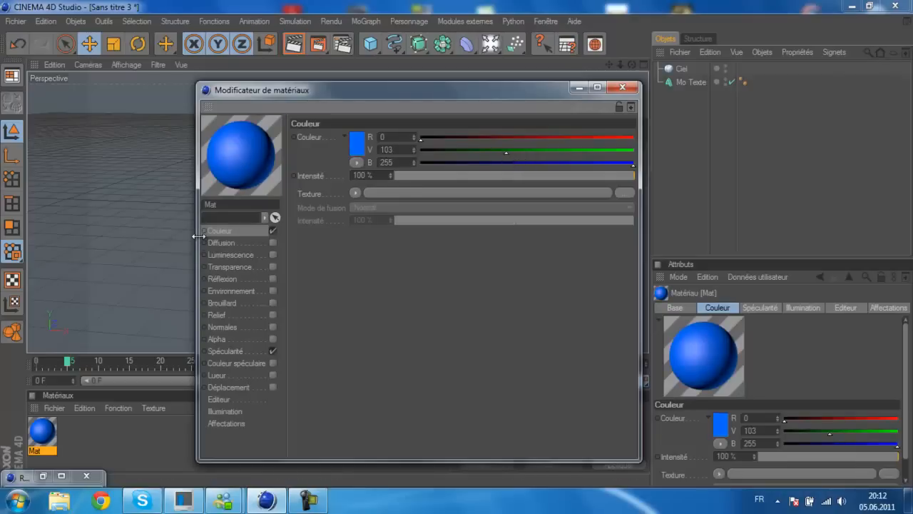
Step: Enable the blue material's Réflexion channel with a Fresnel texture and 60 % intensity
left_click(237, 279)
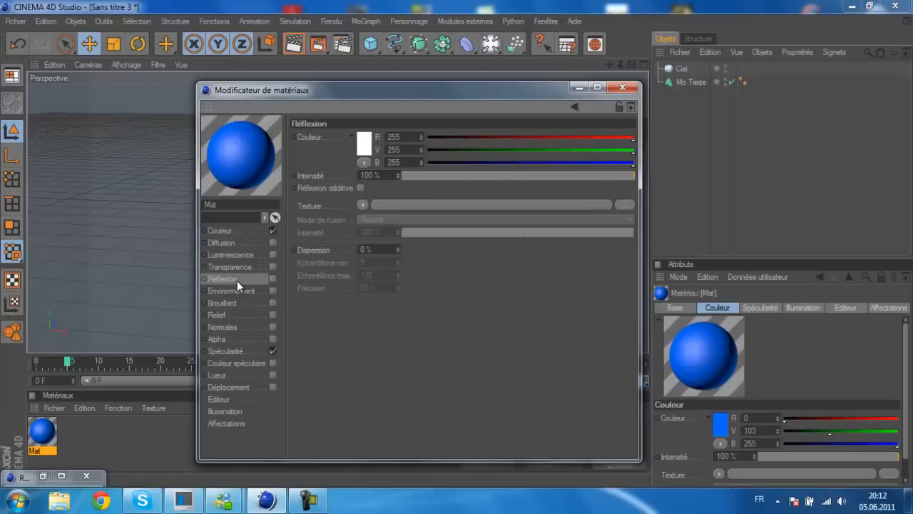
left_click(363, 205)
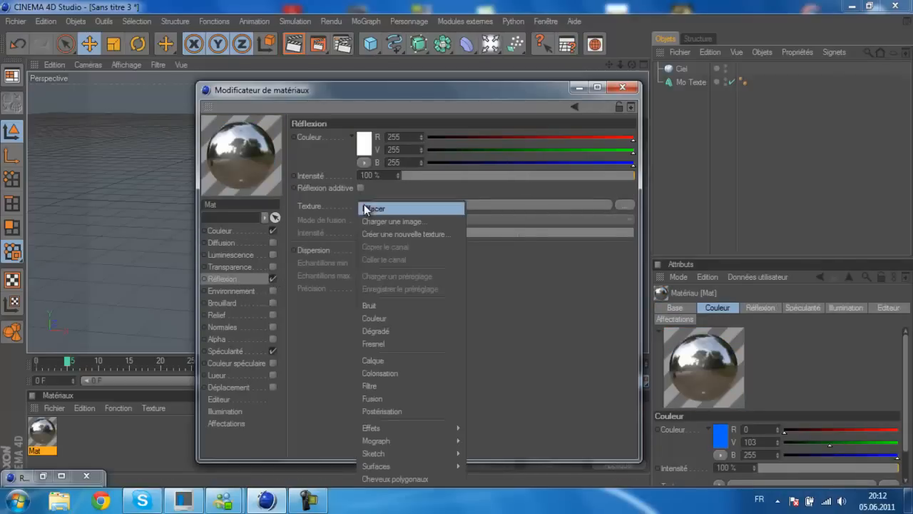
left_click(372, 344)
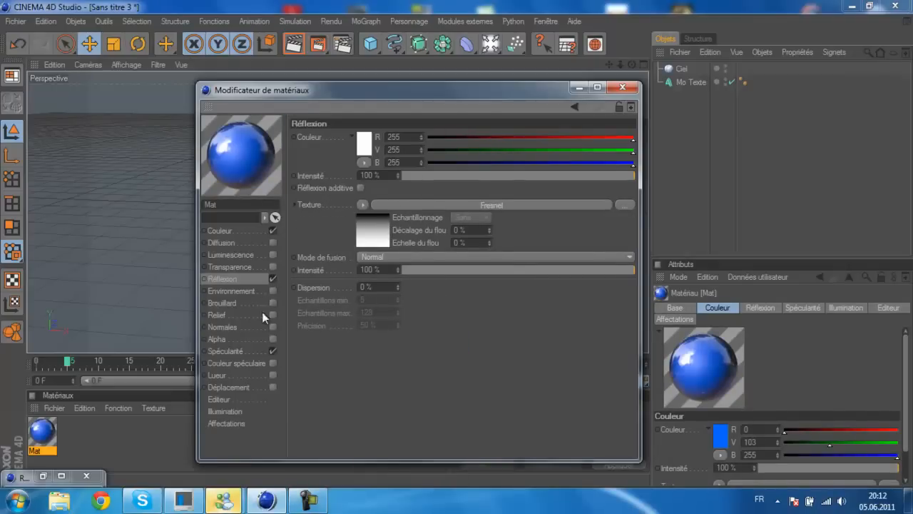
left_click(538, 176)
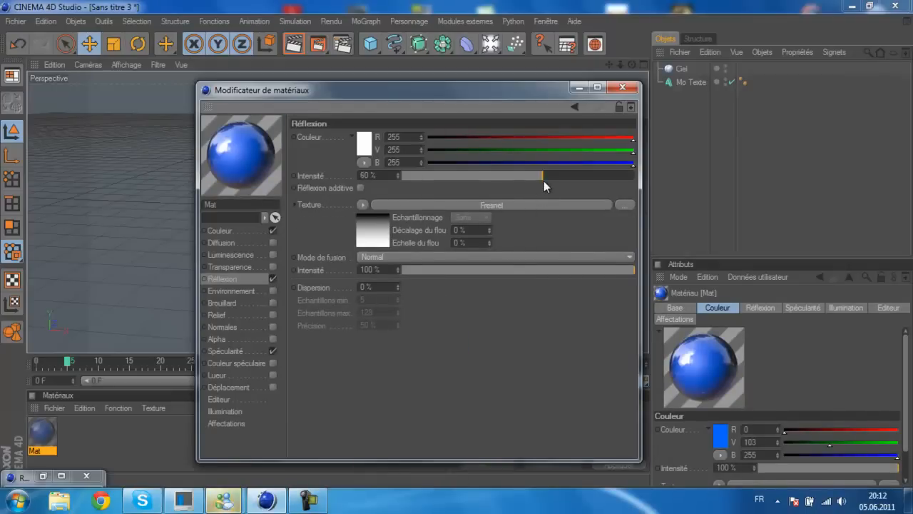
Step: Set the blue material's Spécularité to 49 % width and 100 % height, and close the material editor
left_click(253, 350)
left_click_drag(434, 206, 639, 205)
mouse_move(515, 193)
left_mouse_down()
mouse_move(440, 191)
mouse_move(512, 192)
left_mouse_up()
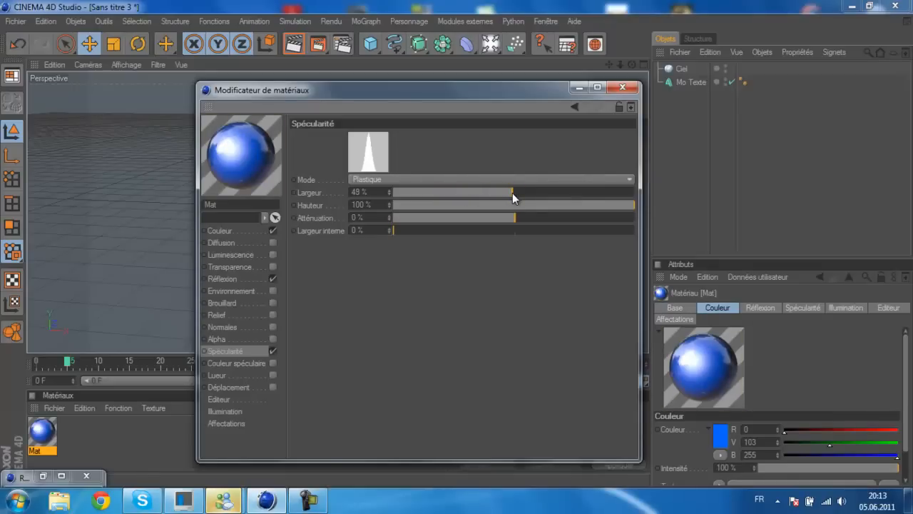
left_click(623, 86)
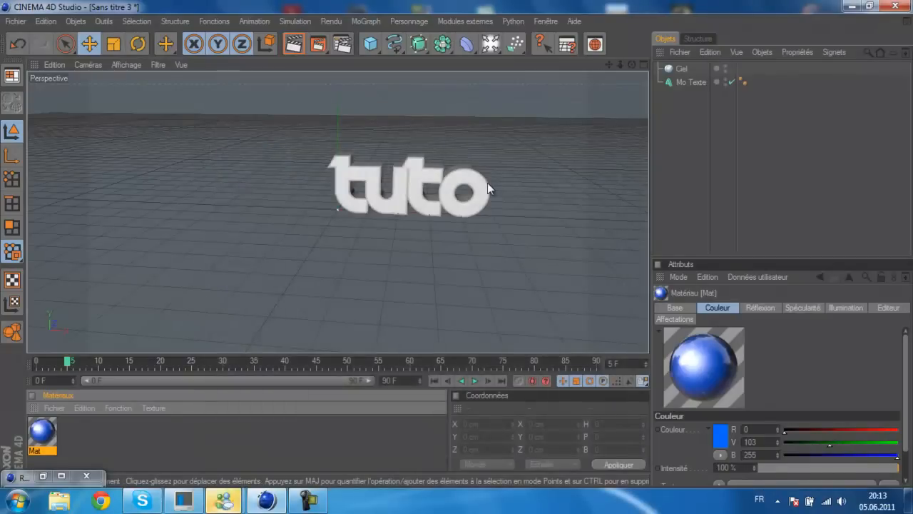
Step: Apply the blue material to the Mo Texte object and preview-render the perspective view
left_click_drag(42, 431, 690, 82)
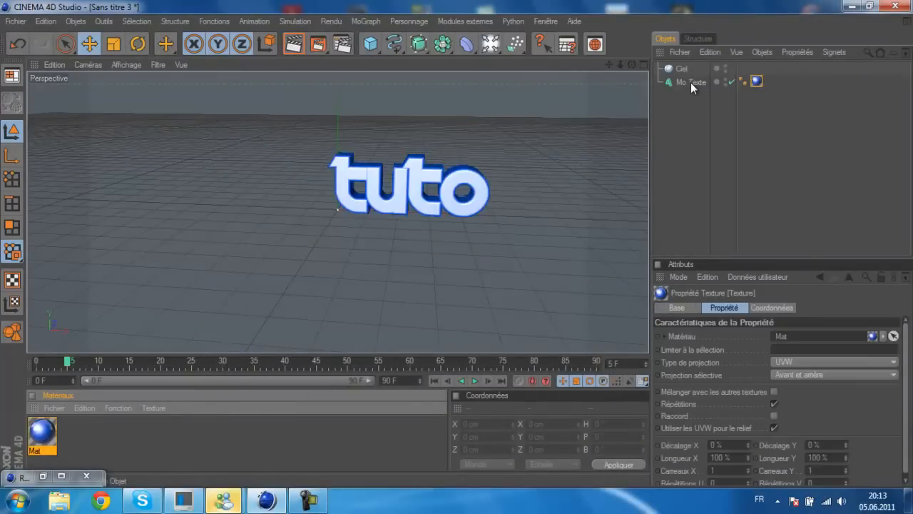
left_click(291, 44)
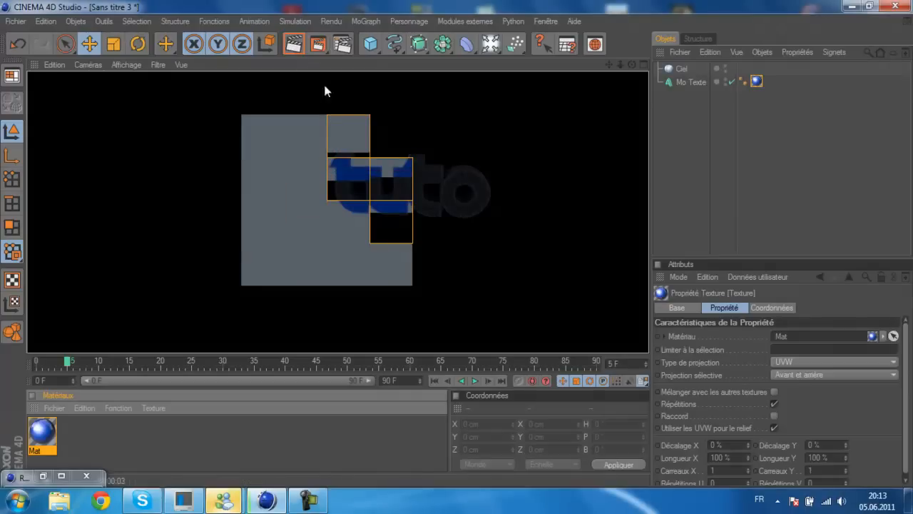
left_click(377, 225)
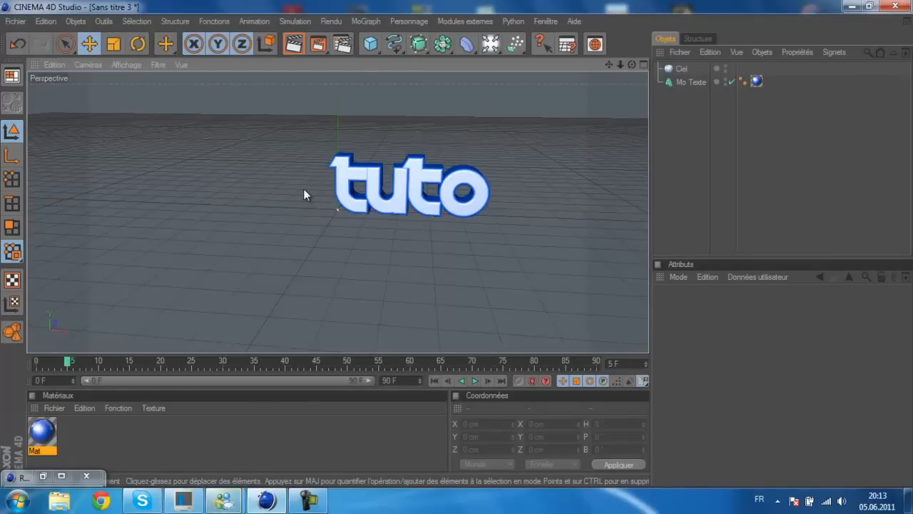
Step: Create a second material and open the image file chooser for its Couleur texture
double_click(146, 445)
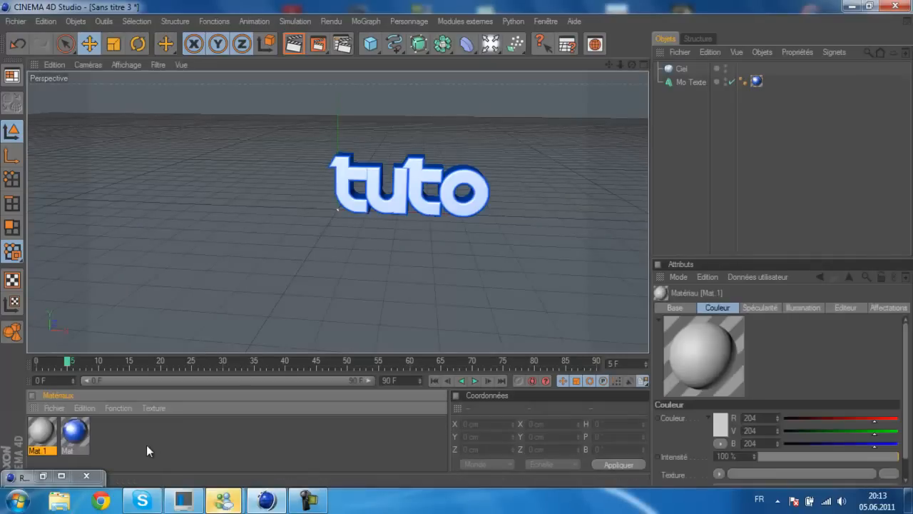
double_click(54, 437)
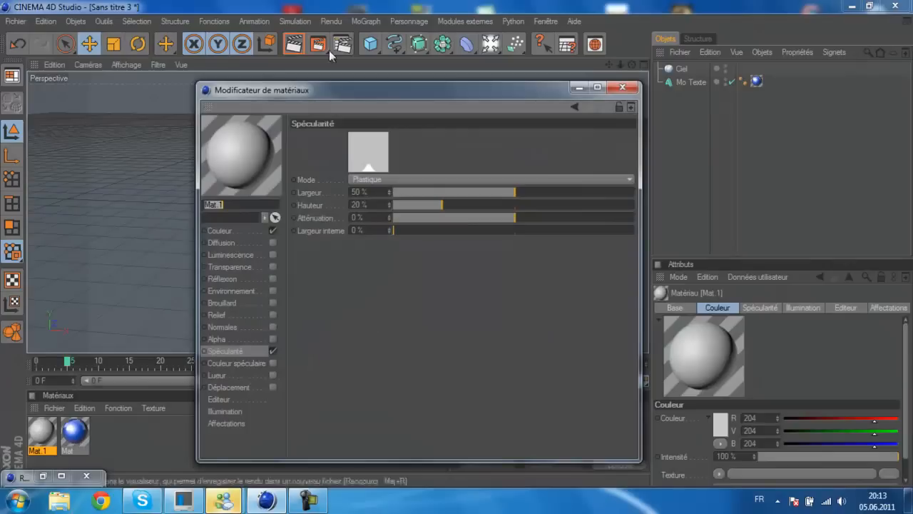
left_click(221, 230)
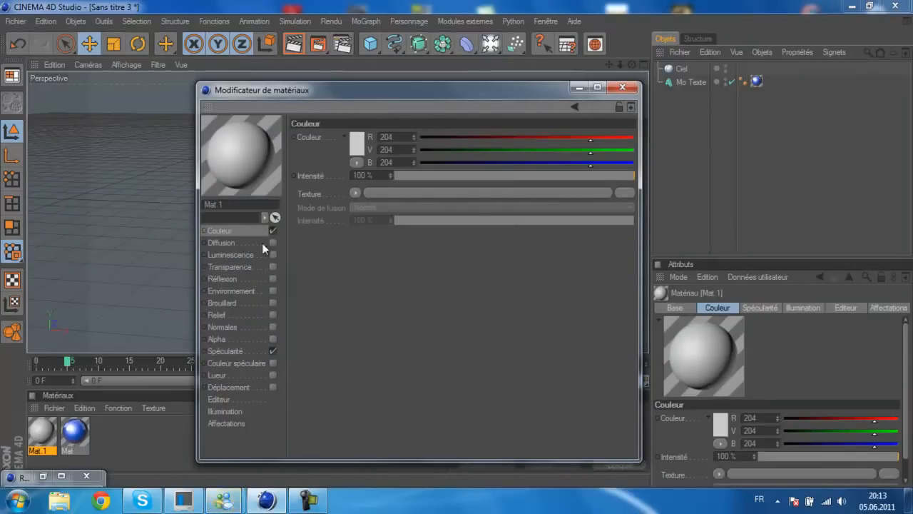
left_click(354, 193)
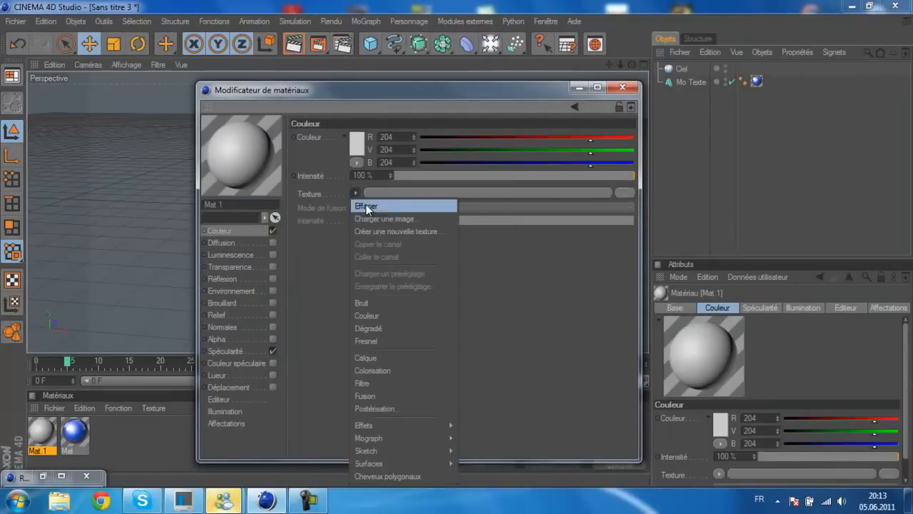
left_click(369, 219)
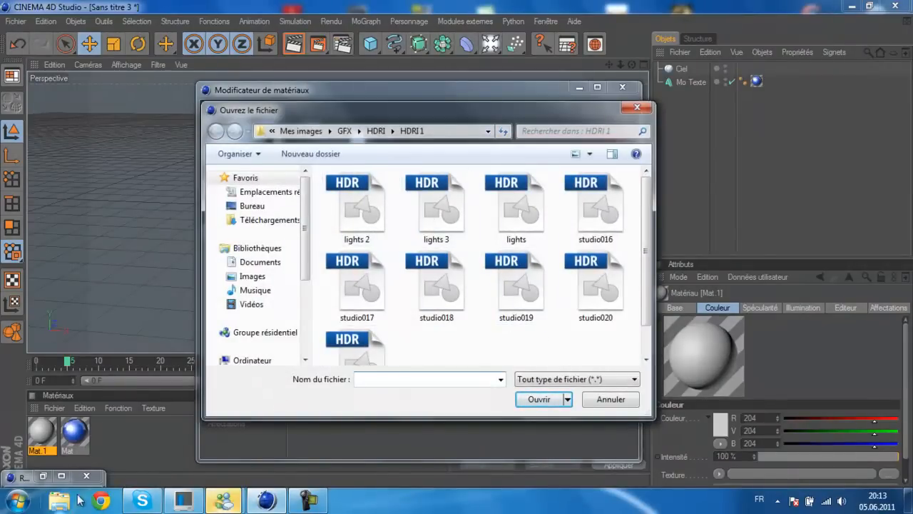
Step: Switch to Chrome, search Google for "hdri ressource" and look over the results
left_click(100, 502)
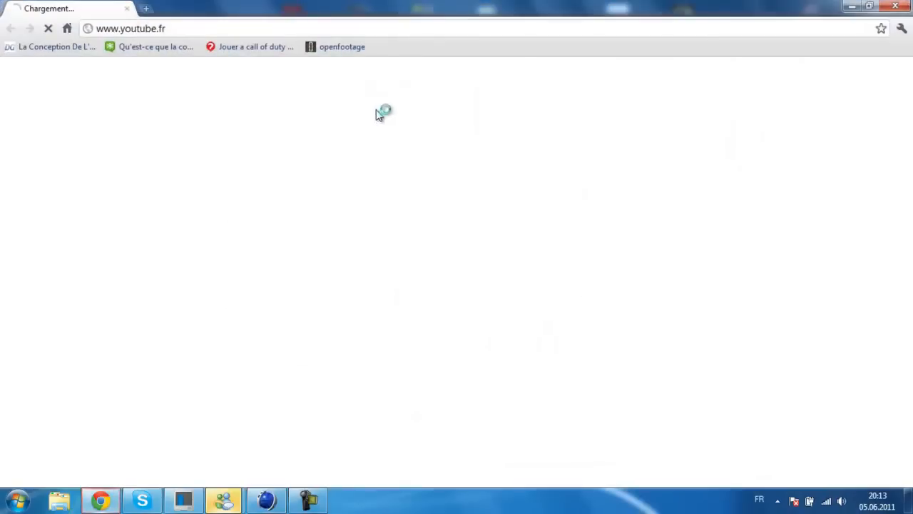
left_click(258, 29)
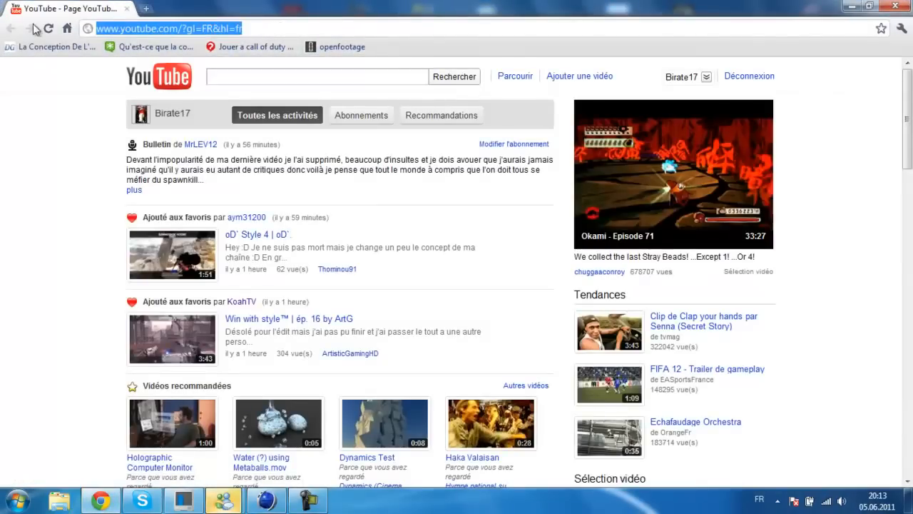
type("hdr")
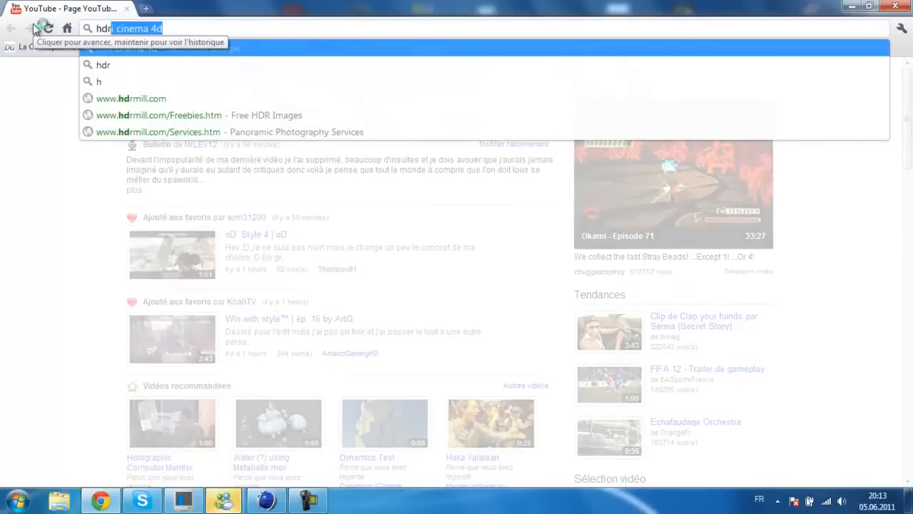
type(" ressource")
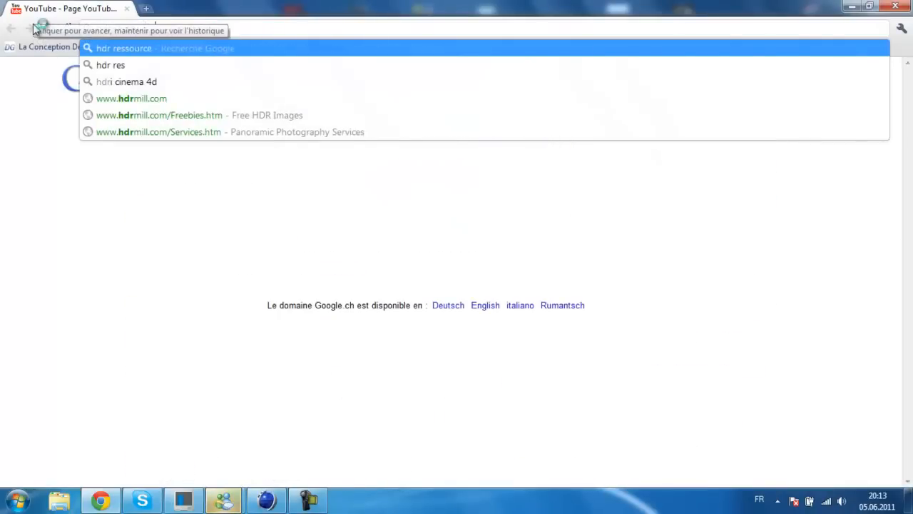
key("Return")
left_click(371, 152)
scroll(273, 245, "down", 4)
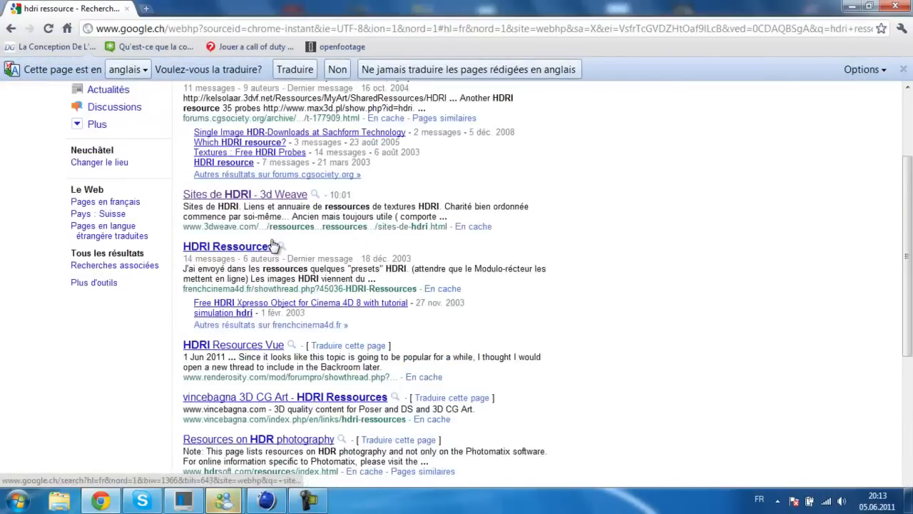
scroll(311, 182, "up", 4)
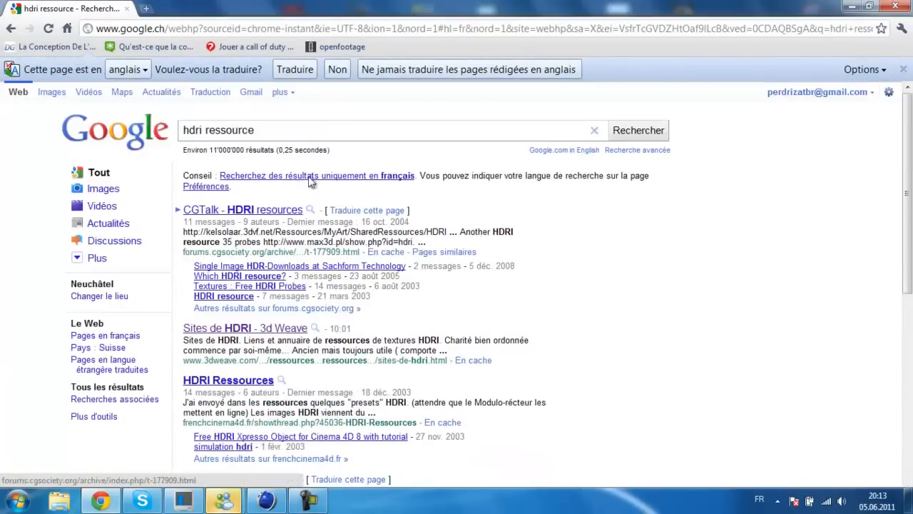
Step: Open the bookmarked openfootage site and look through its home page and its Abstract and Macro Timelapse categories
left_click(343, 47)
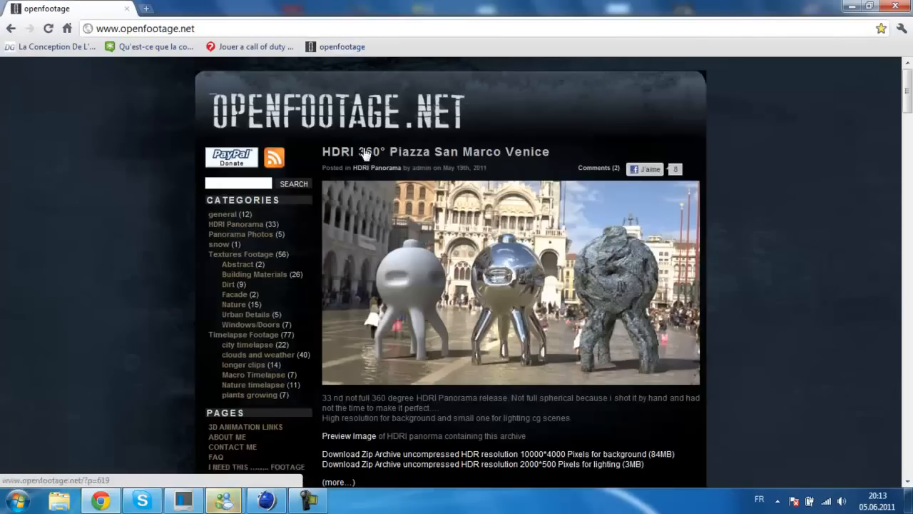
scroll(364, 154, "down", 2)
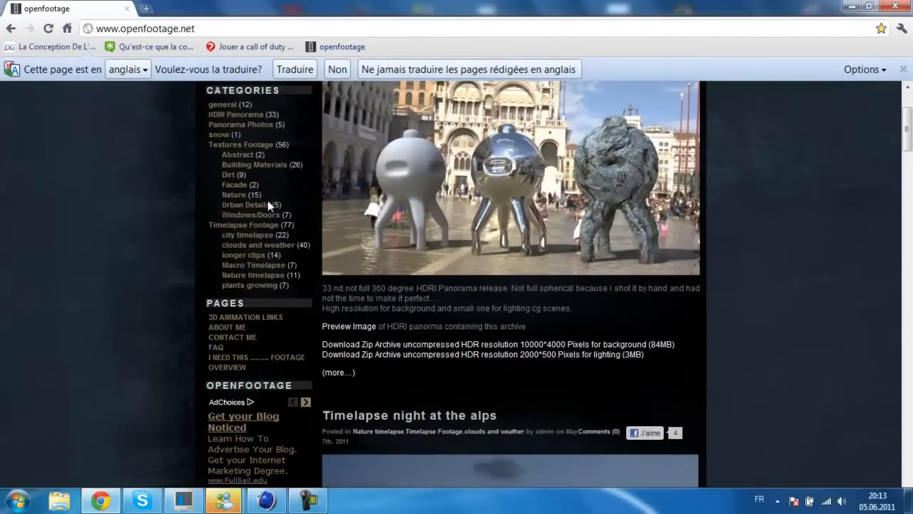
left_click(233, 154)
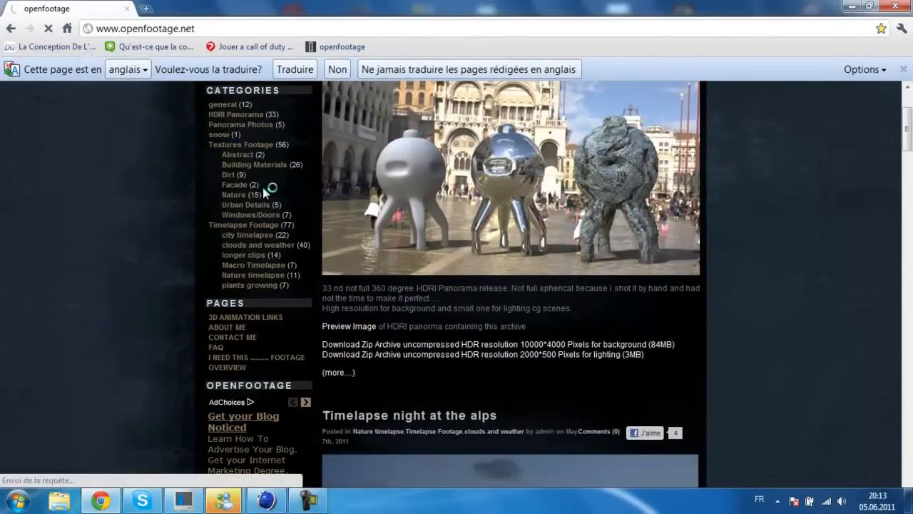
scroll(285, 238, "down", 1)
scroll(278, 221, "down", 5)
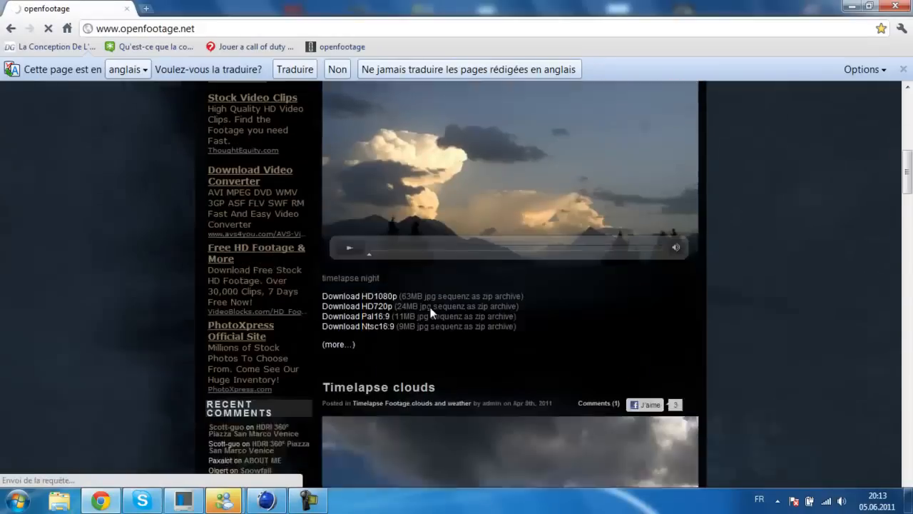
scroll(419, 291, "up", 8)
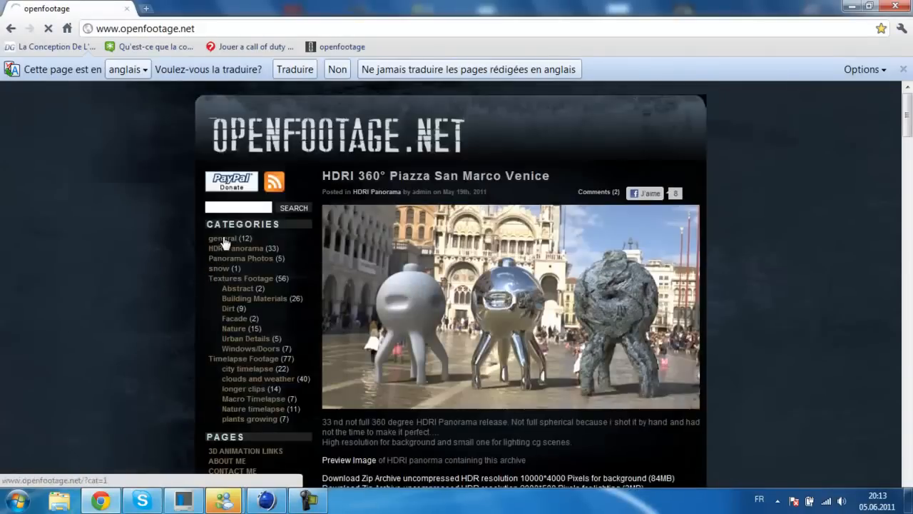
scroll(242, 364, "down", 1)
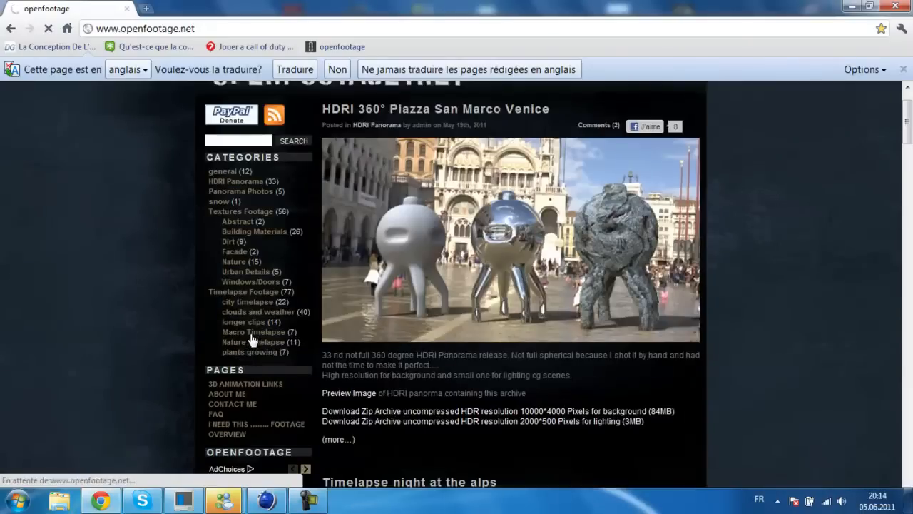
scroll(256, 340, "down", 2)
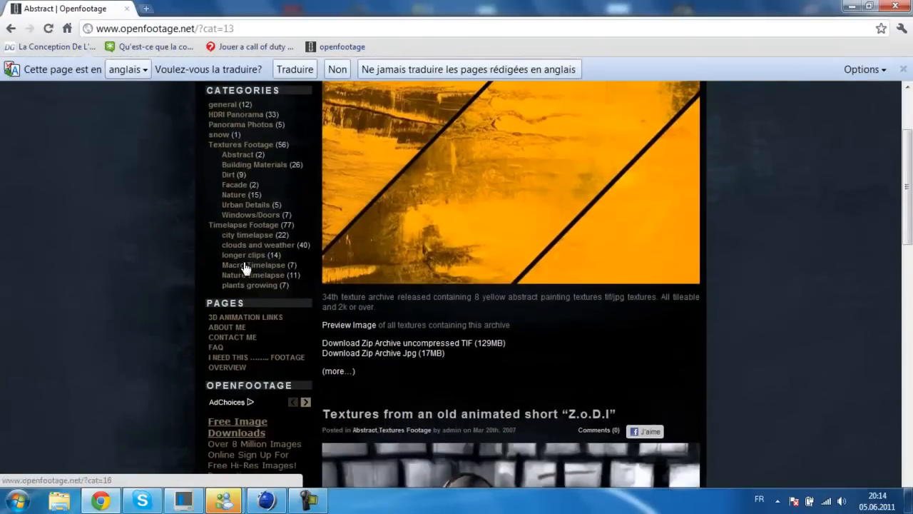
left_click(261, 265)
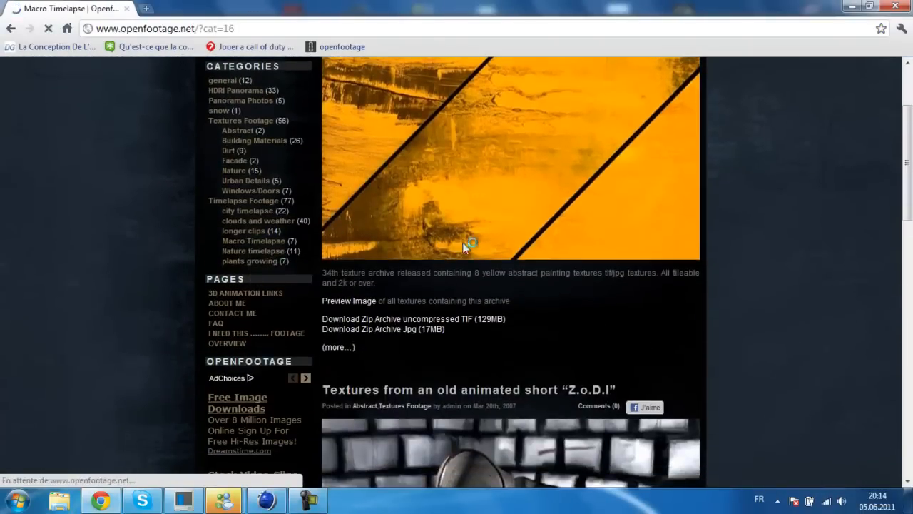
scroll(470, 202, "down", 5)
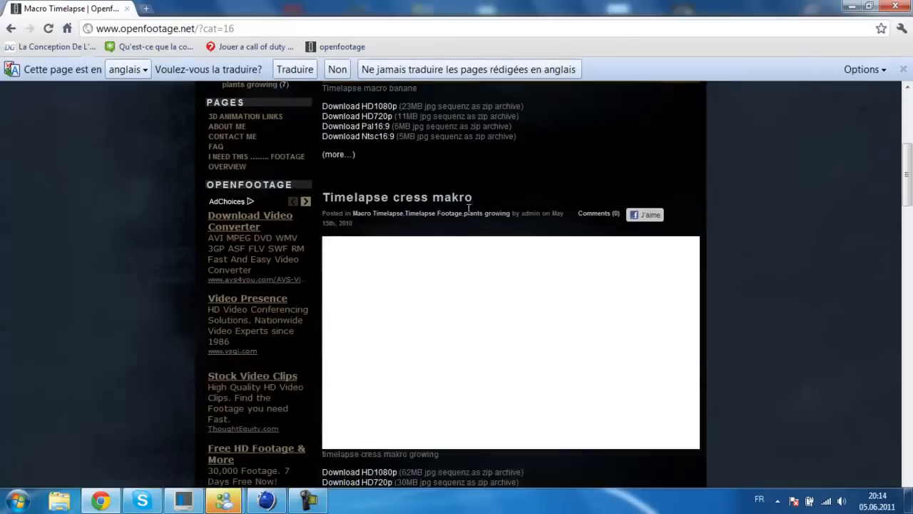
Step: Look at the general category on openfootage, and return to the open image file chooser in Cinema 4D
scroll(470, 202, "up", 5)
left_click(232, 238)
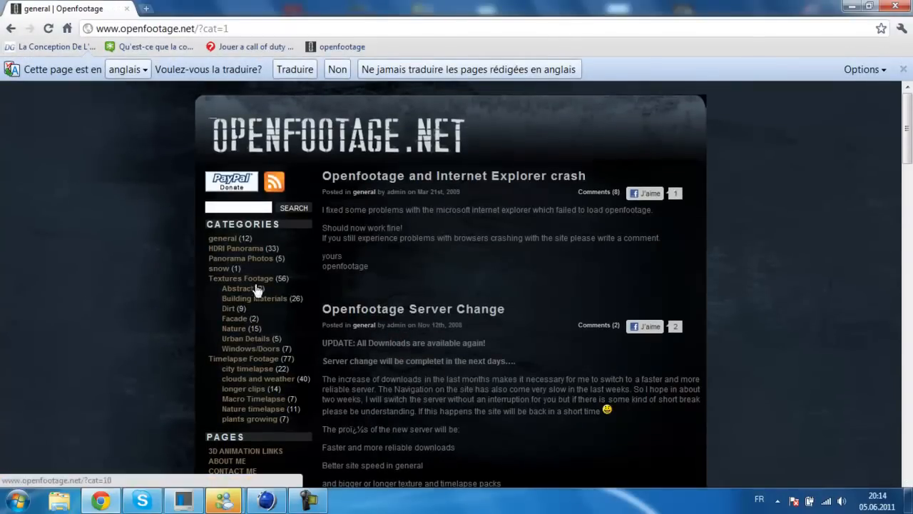
left_click(13, 28)
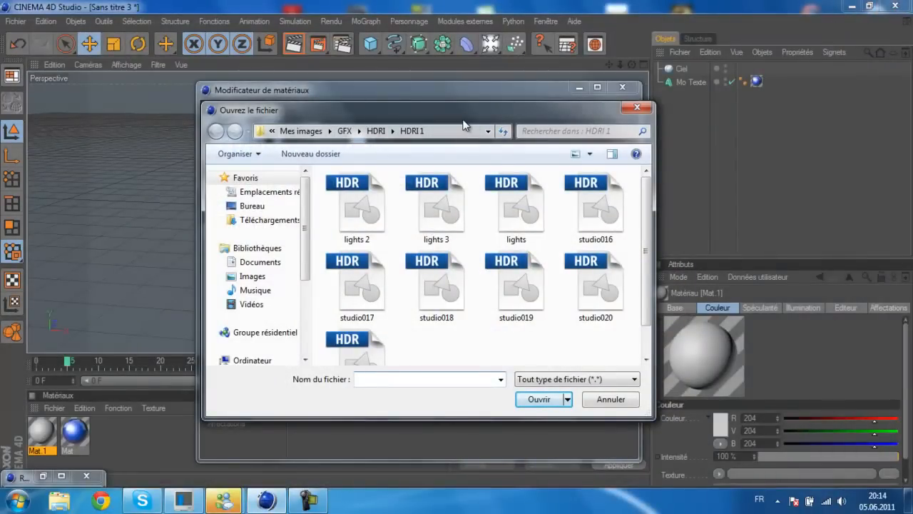
Step: Load studio015 from the HDRI For cinema 4D folder as Mat.1's Couleur texture, decline copying it to the document folder, and close the material editor
mouse_move(646, 205)
left_mouse_down()
mouse_move(650, 242)
mouse_move(647, 219)
left_mouse_up()
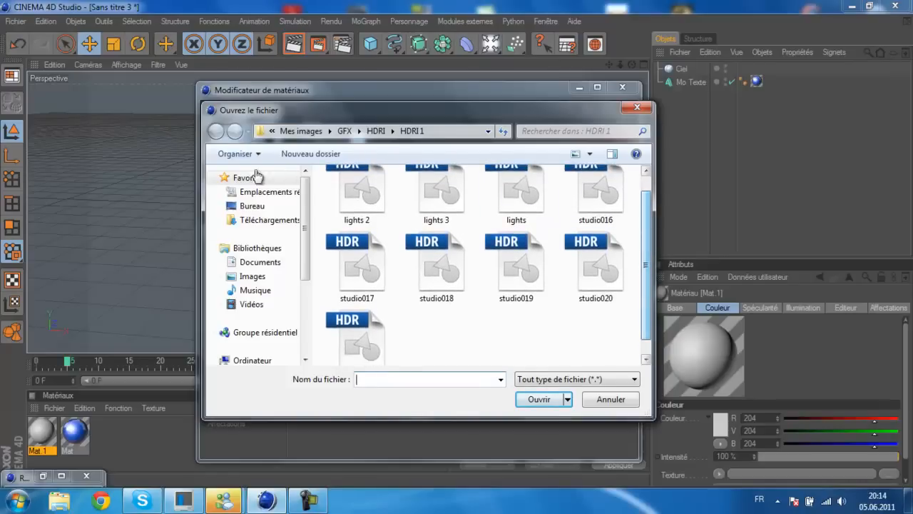
left_click(376, 130)
double_click(467, 201)
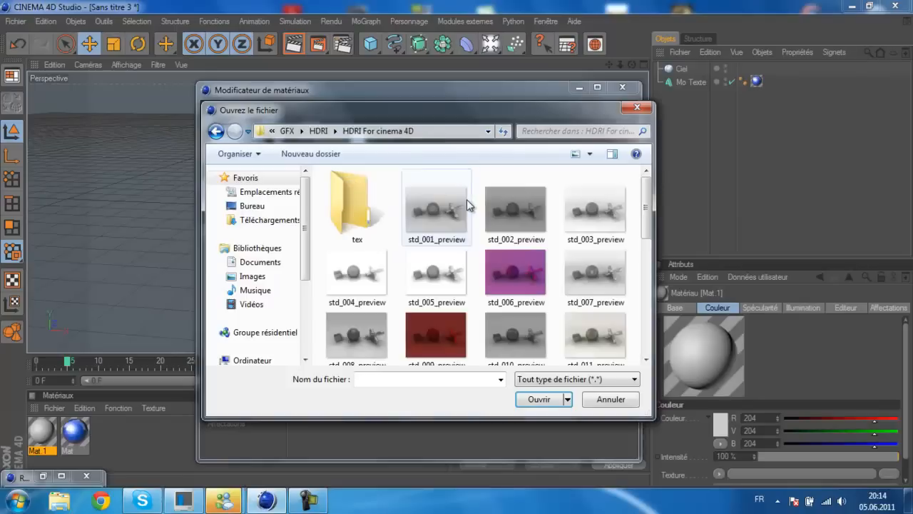
scroll(479, 253, "down", 3)
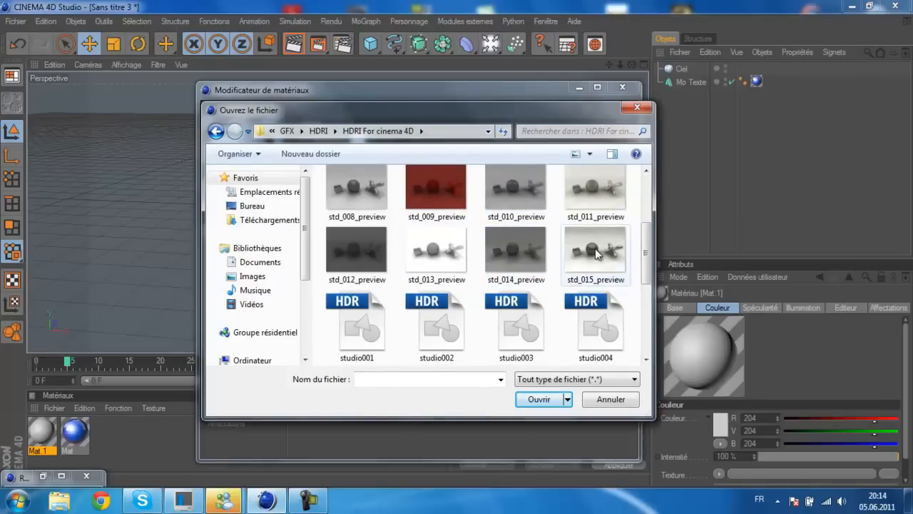
scroll(597, 257, "down", 3)
double_click(519, 309)
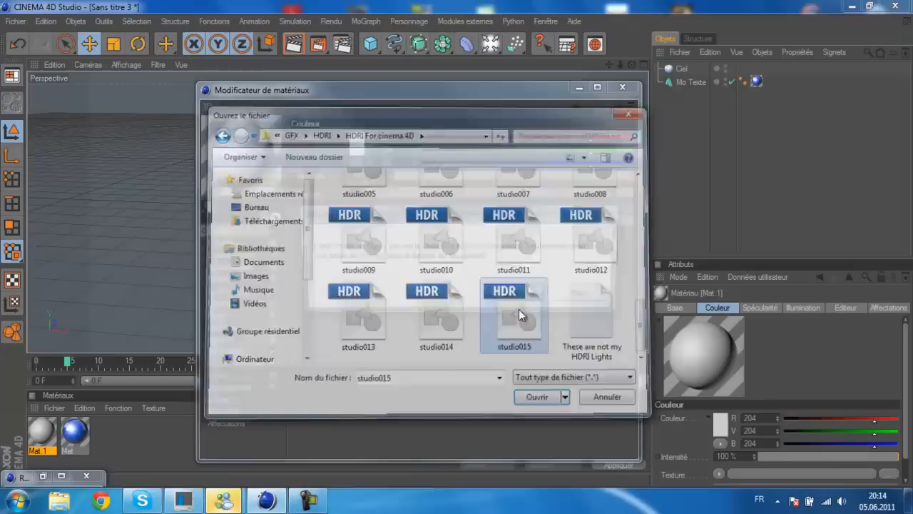
left_click(586, 294)
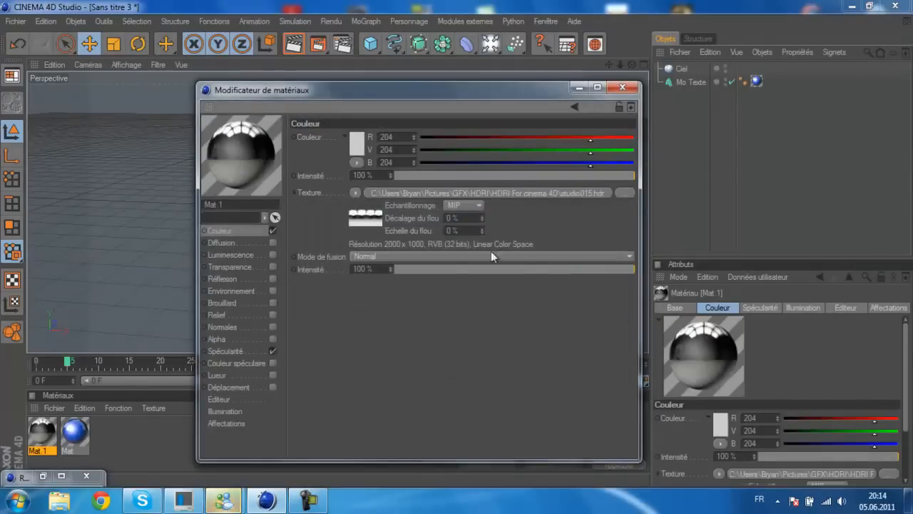
left_click(622, 86)
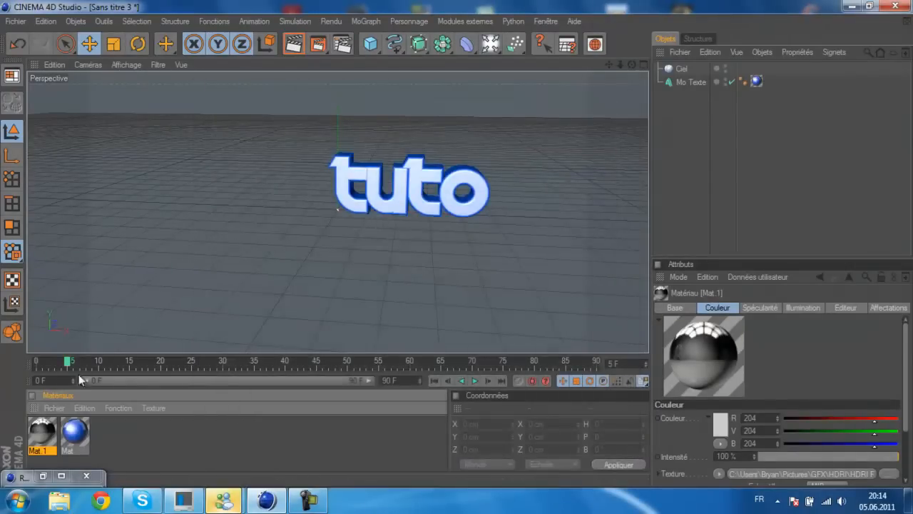
Step: Apply the Mat.1 HDRI material to the Ciel object and preview-render the perspective view
left_click_drag(43, 432, 144, 208)
left_click_drag(481, 129, 681, 69)
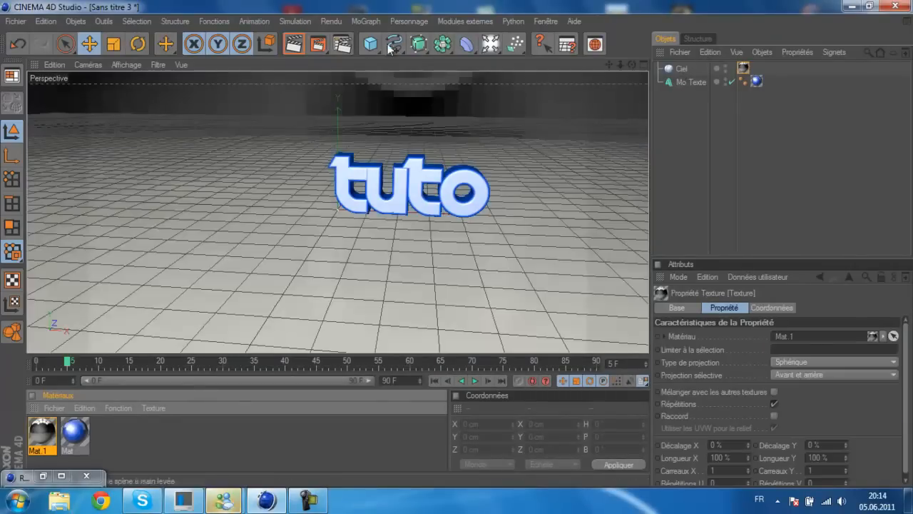
left_click(294, 45)
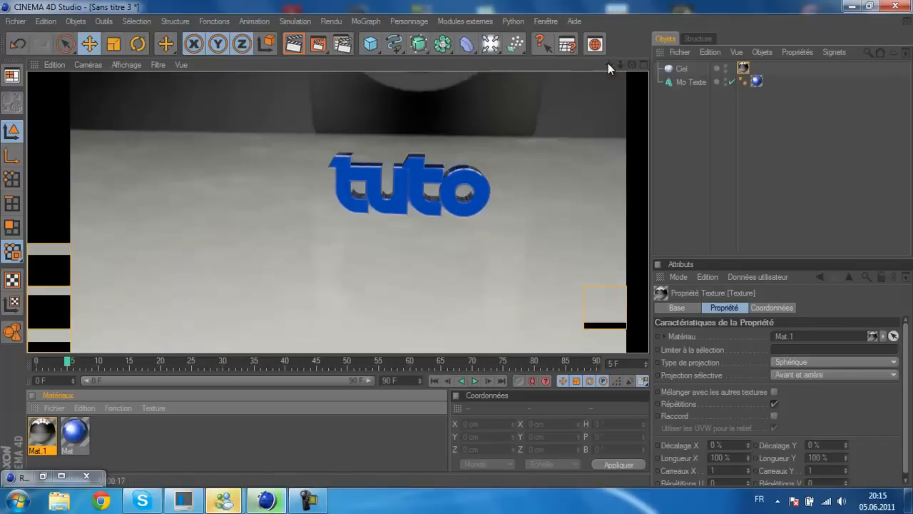
Step: Frame the tuto text closer and from a higher angle, and render only the region around it
left_click_drag(608, 63, 437, 256)
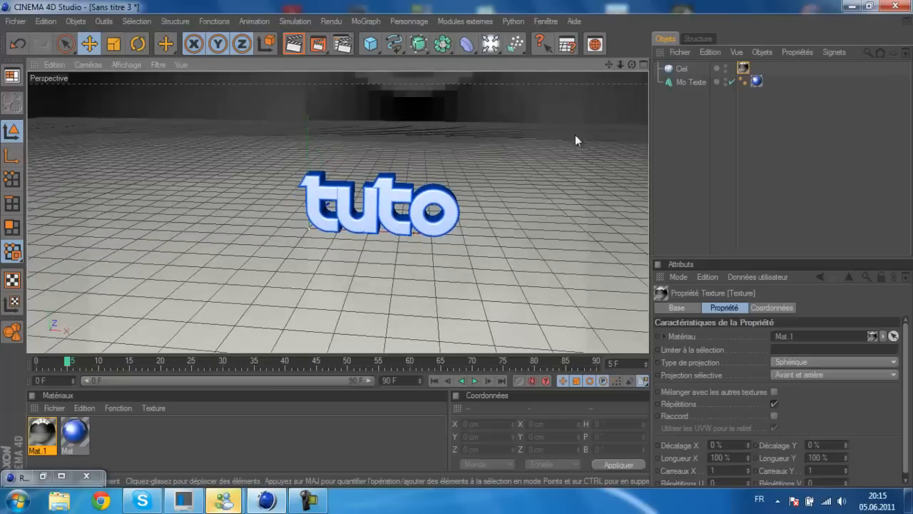
scroll(542, 134, "up", 6)
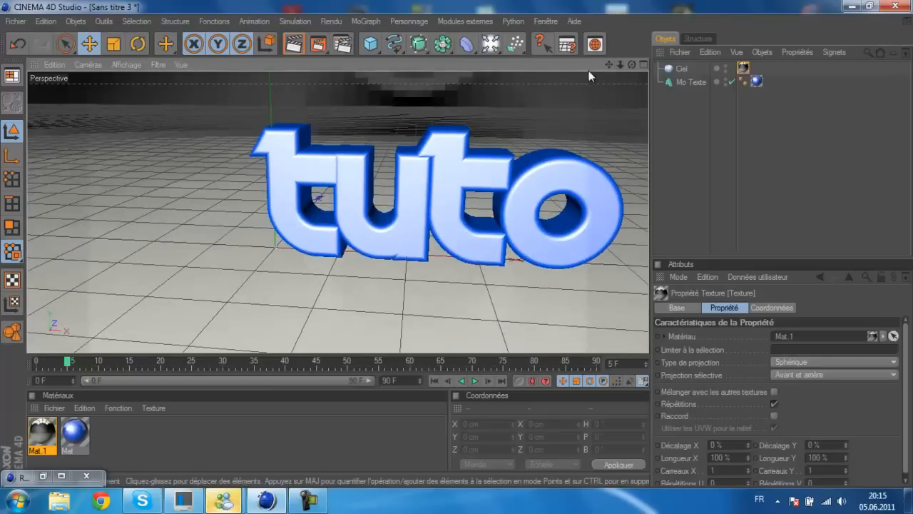
left_click_drag(609, 64, 322, 253)
left_click_drag(632, 65, 493, 224)
scroll(535, 136, "down", 5)
left_click_drag(610, 64, 495, 229)
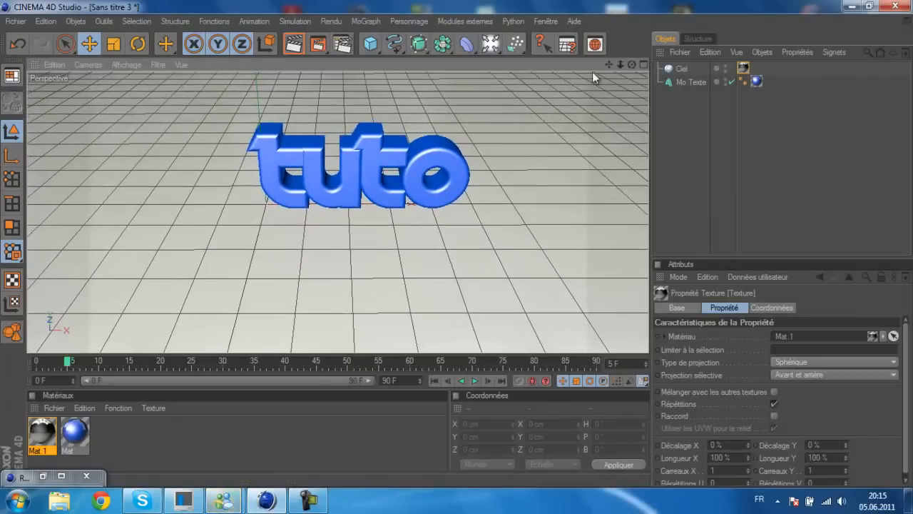
left_click(297, 44)
left_click_drag(321, 46, 356, 60)
left_click_drag(241, 109, 488, 222)
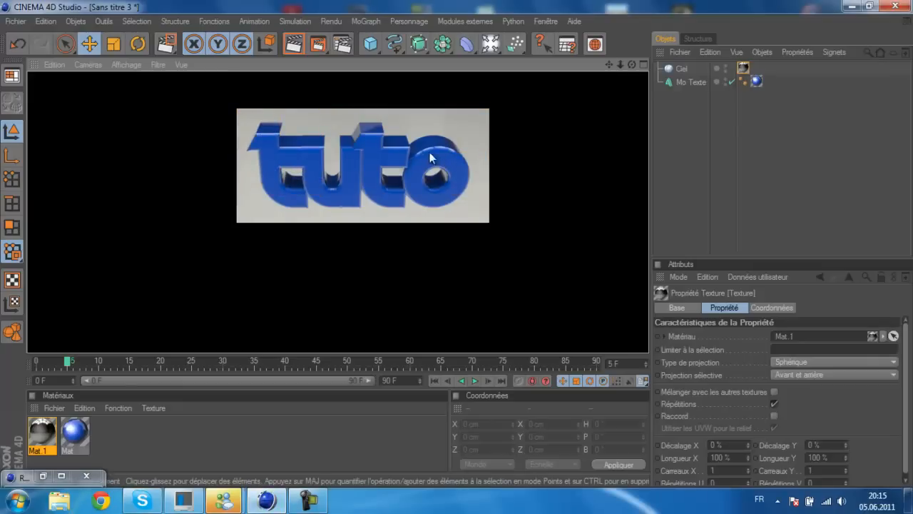
Step: Clear Mat.1's Couleur texture and load a different HDRI image without copying it to the document folder
double_click(42, 431)
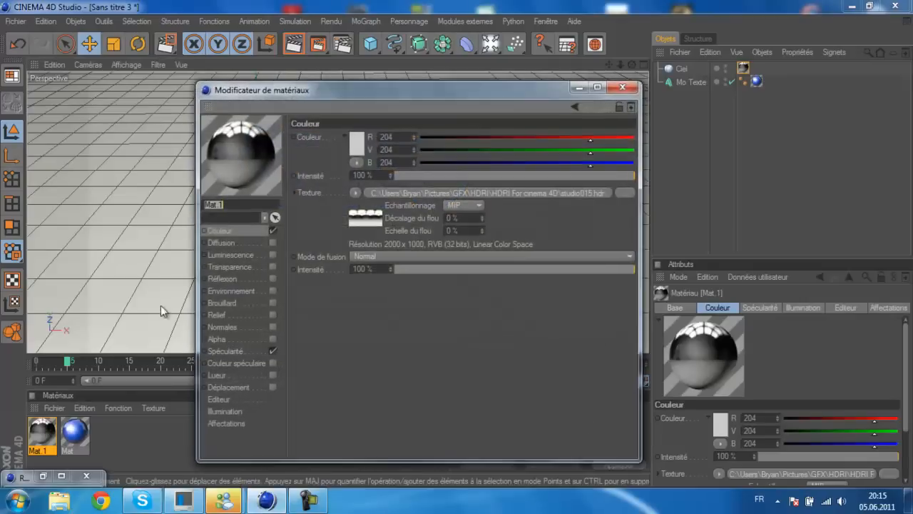
left_click(357, 191)
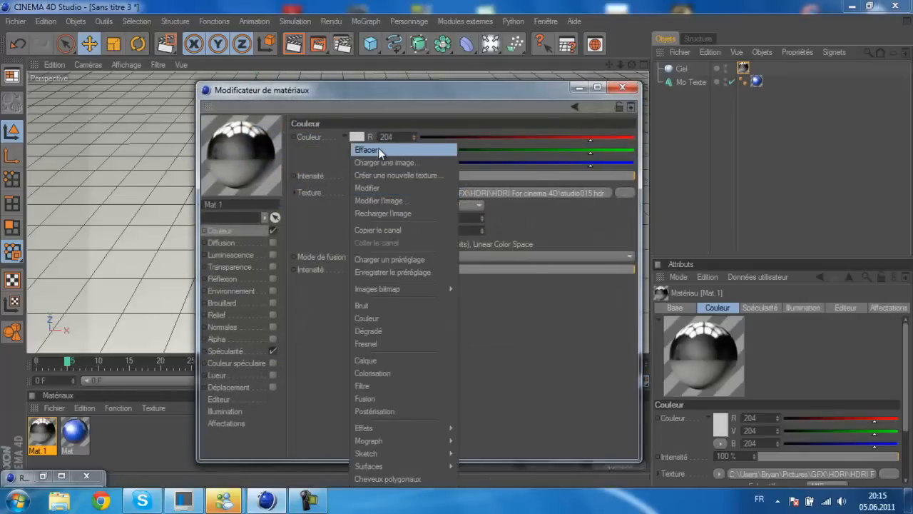
left_click(379, 148)
left_click(356, 191)
left_click(386, 219)
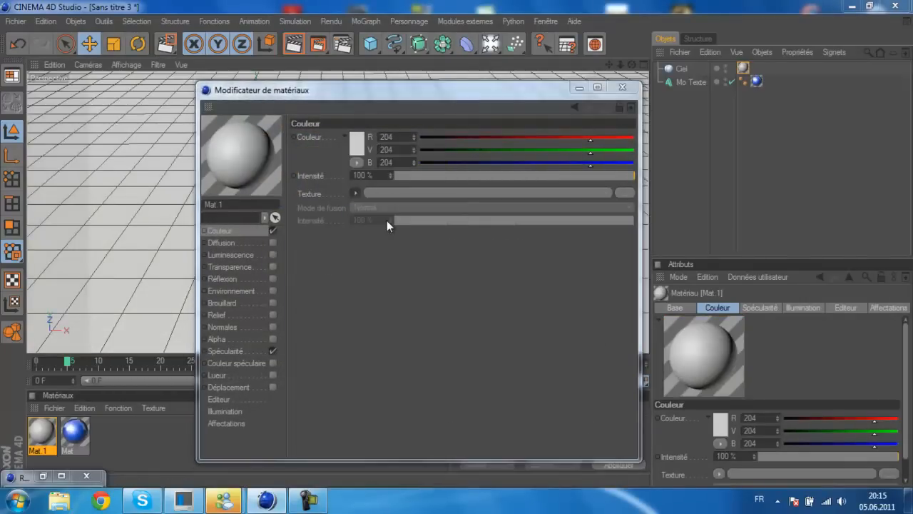
left_click_drag(648, 220, 651, 272)
double_click(445, 307)
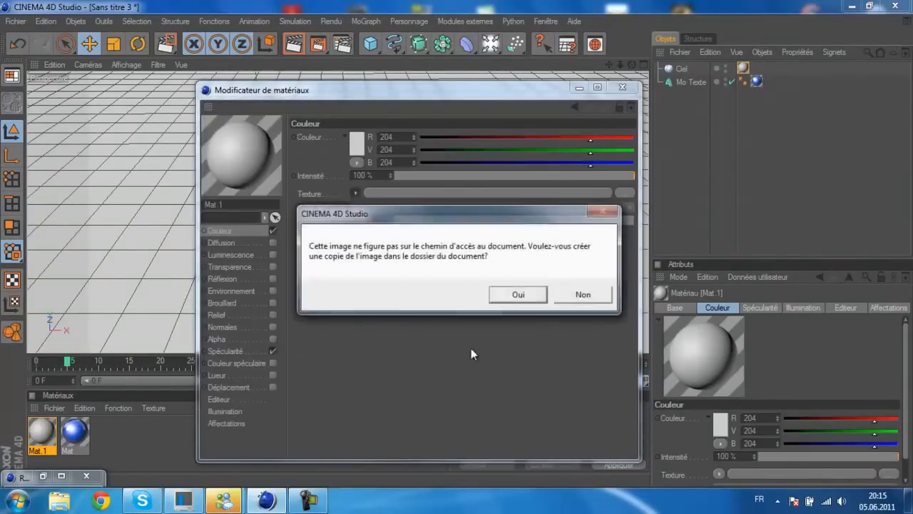
left_click(578, 295)
left_click(623, 87)
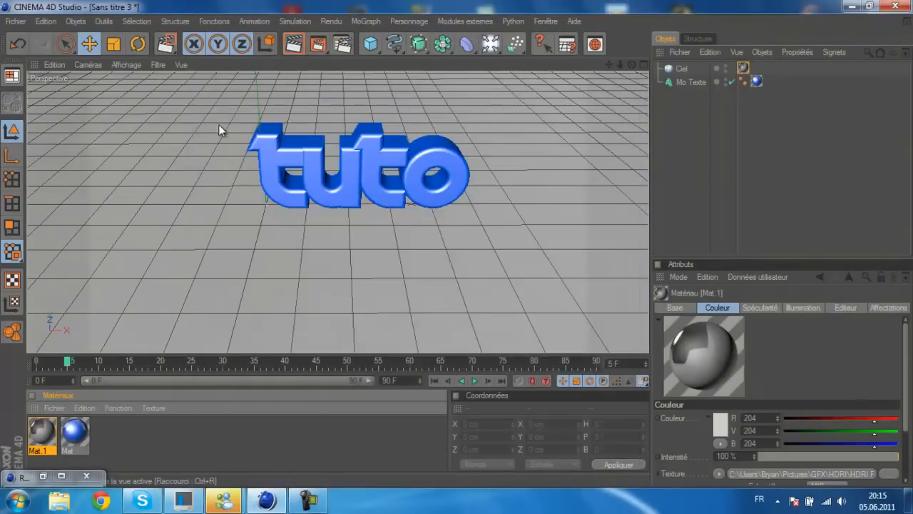
Step: Render the region around the tuto text again with the replacement HDRI sky texture
left_click(318, 45)
left_click(367, 57)
left_click_drag(240, 122, 480, 215)
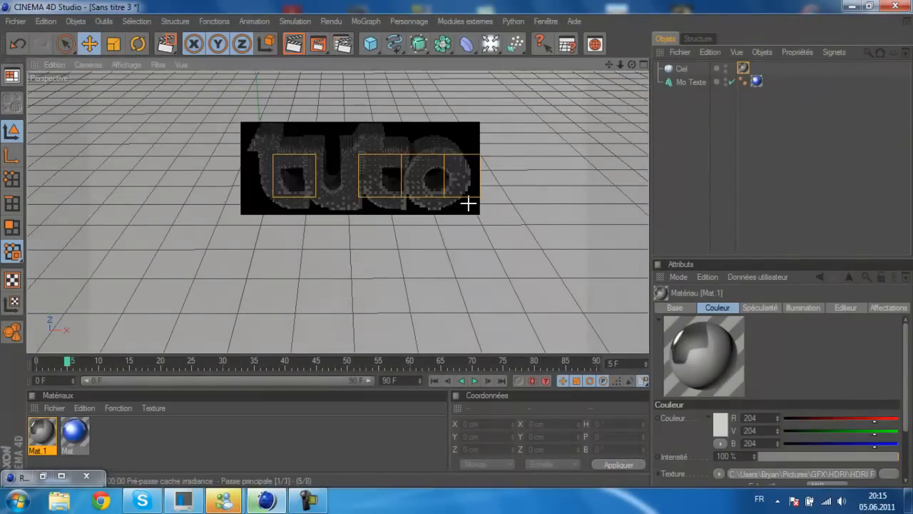